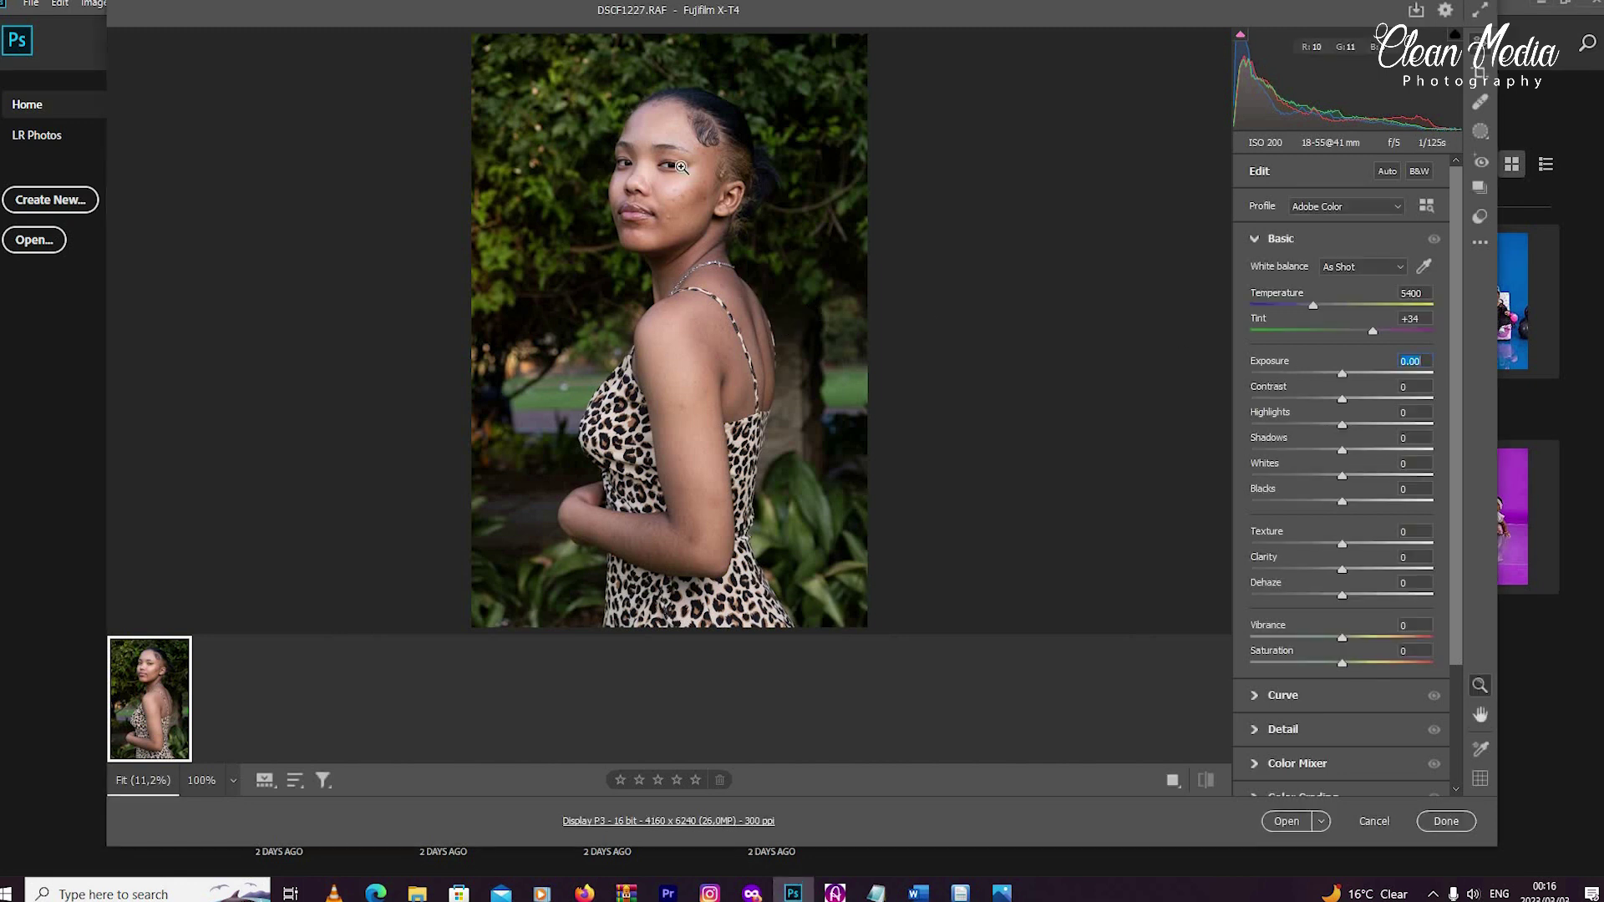
Examine the woman's face and neck at actual size and in the full view.
click(682, 167)
scroll(715, 280, down, 5)
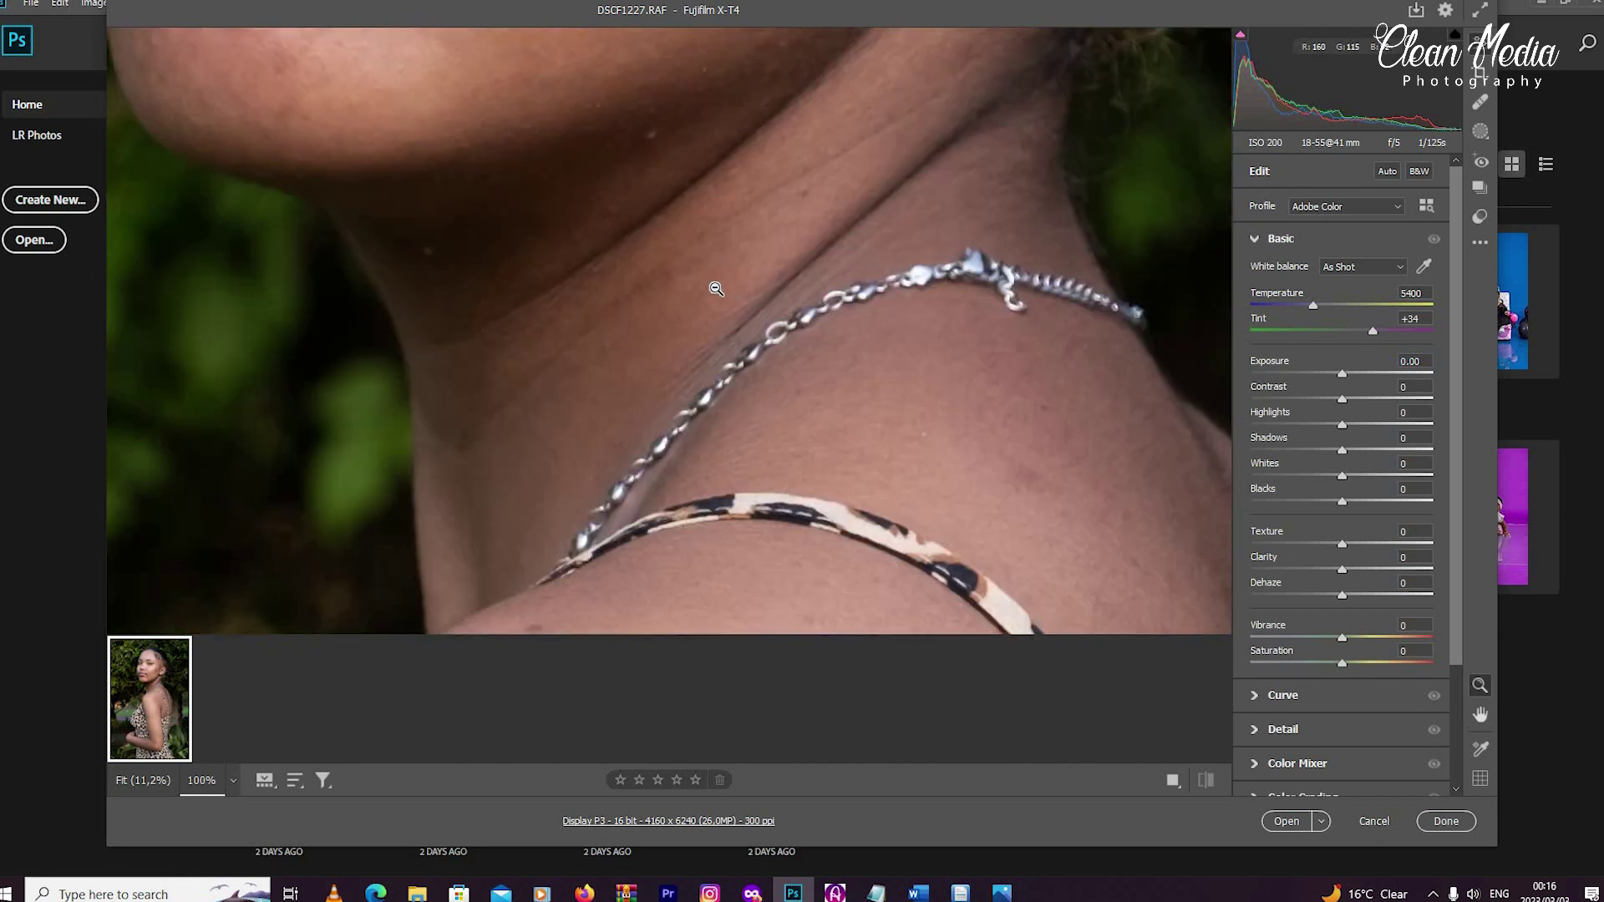
scroll(727, 288, up, 3)
scroll(731, 300, up, 6)
right_click(732, 136)
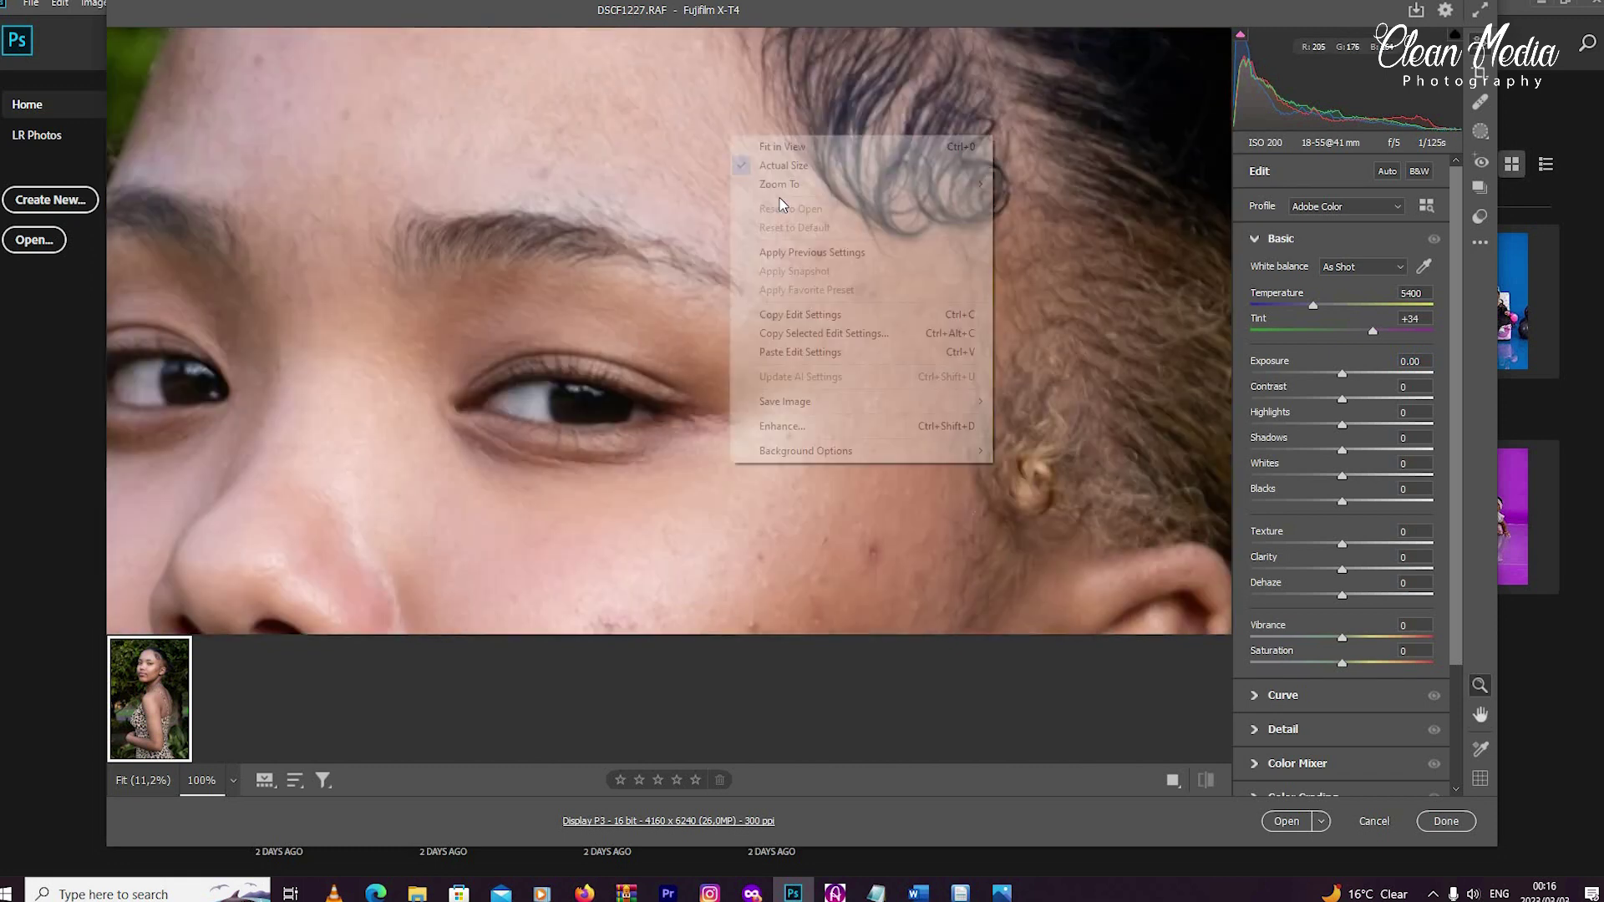
click(773, 147)
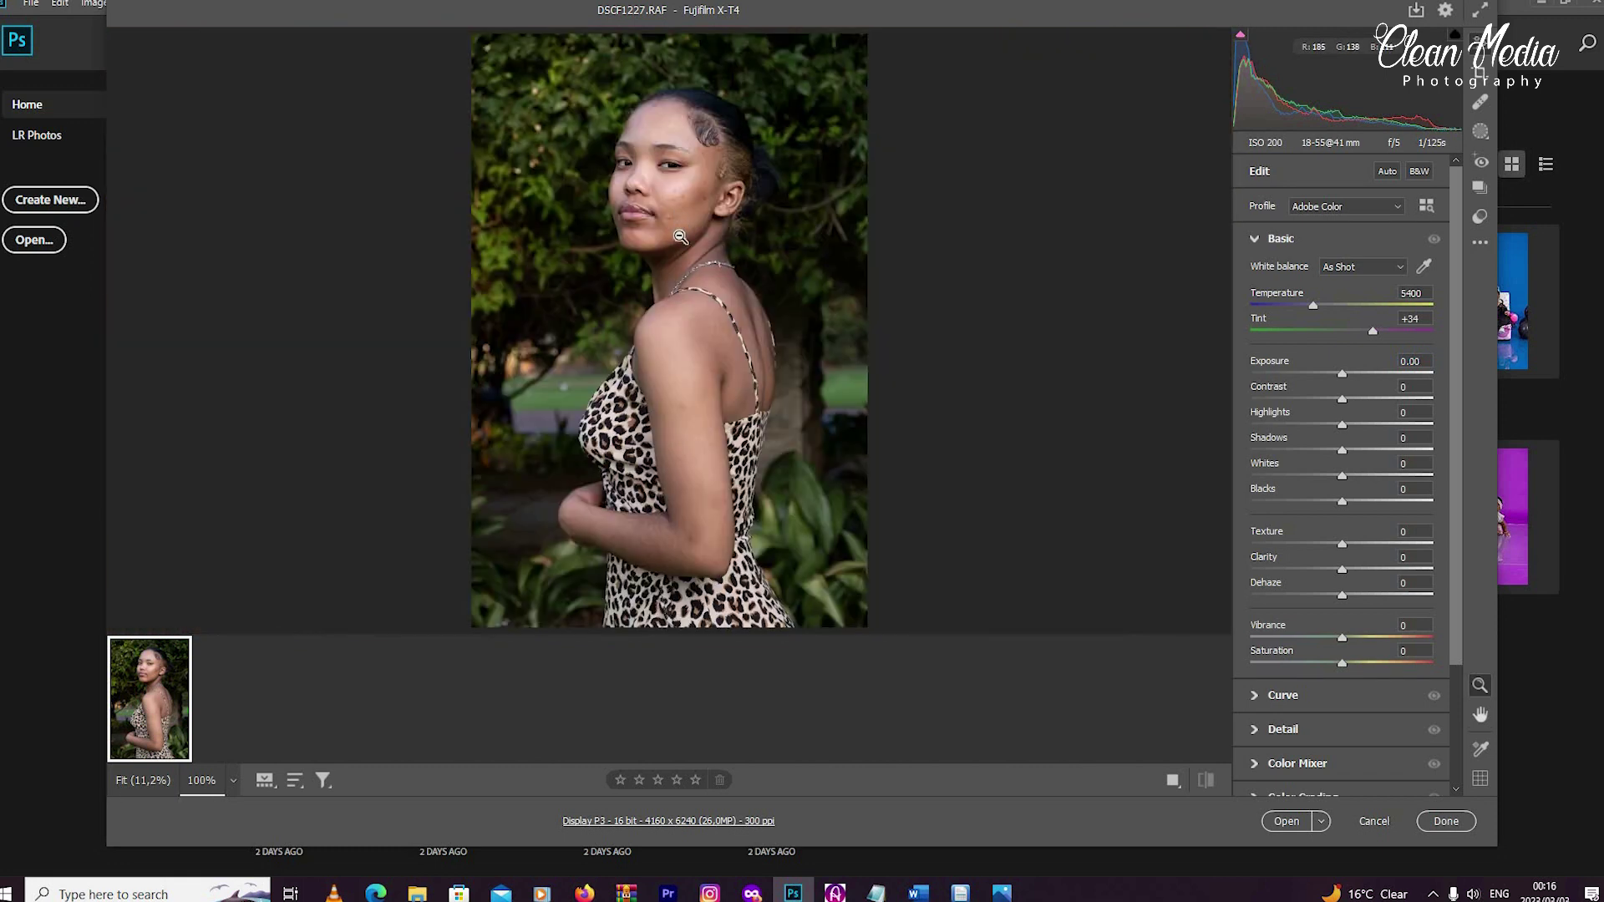
click(677, 237)
click(700, 257)
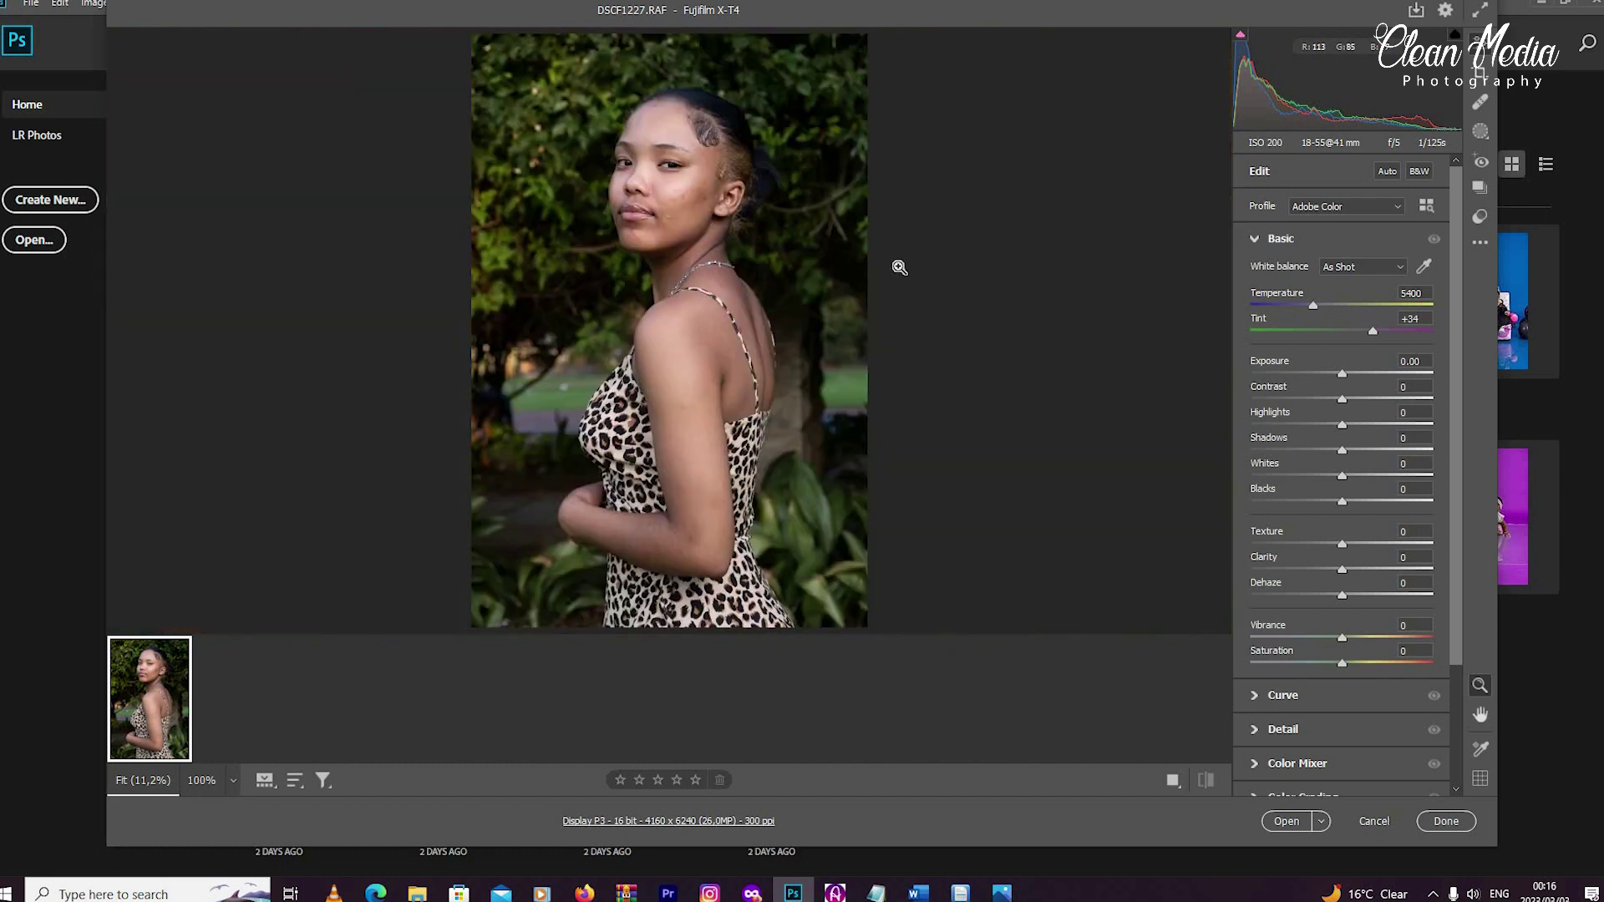
Set Highlights to -49, Contrast to +10, Exposure to +0.15, Shadows and Blacks to -6, and Clarity to +13.
click(1295, 426)
drag(1296, 425, 1352, 400)
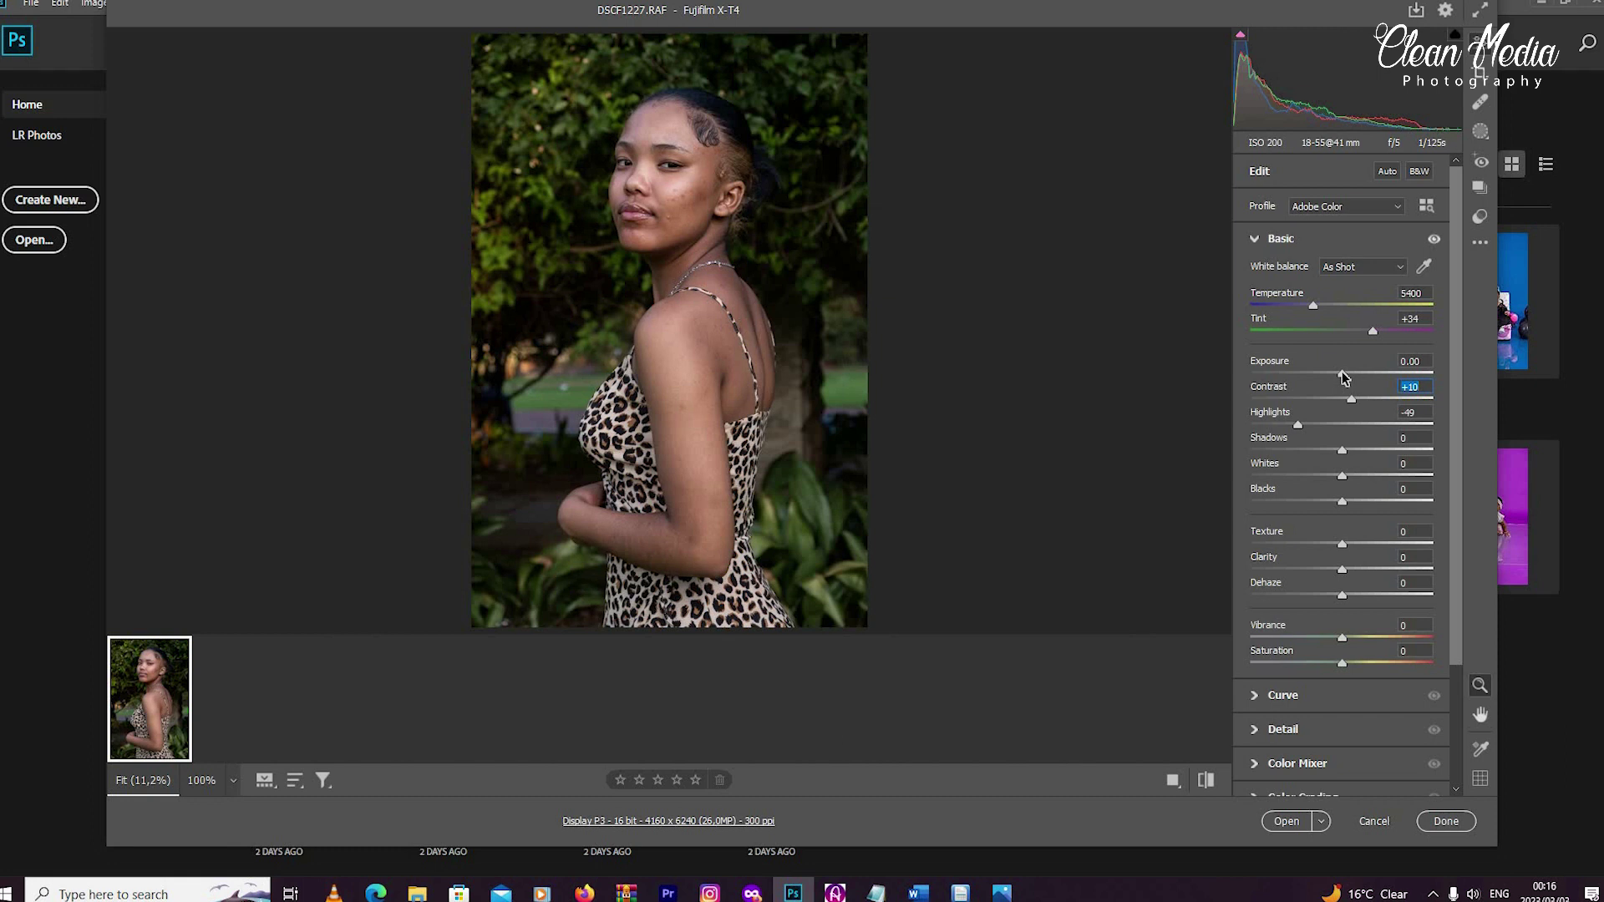
click(1344, 374)
drag(1342, 450, 1334, 501)
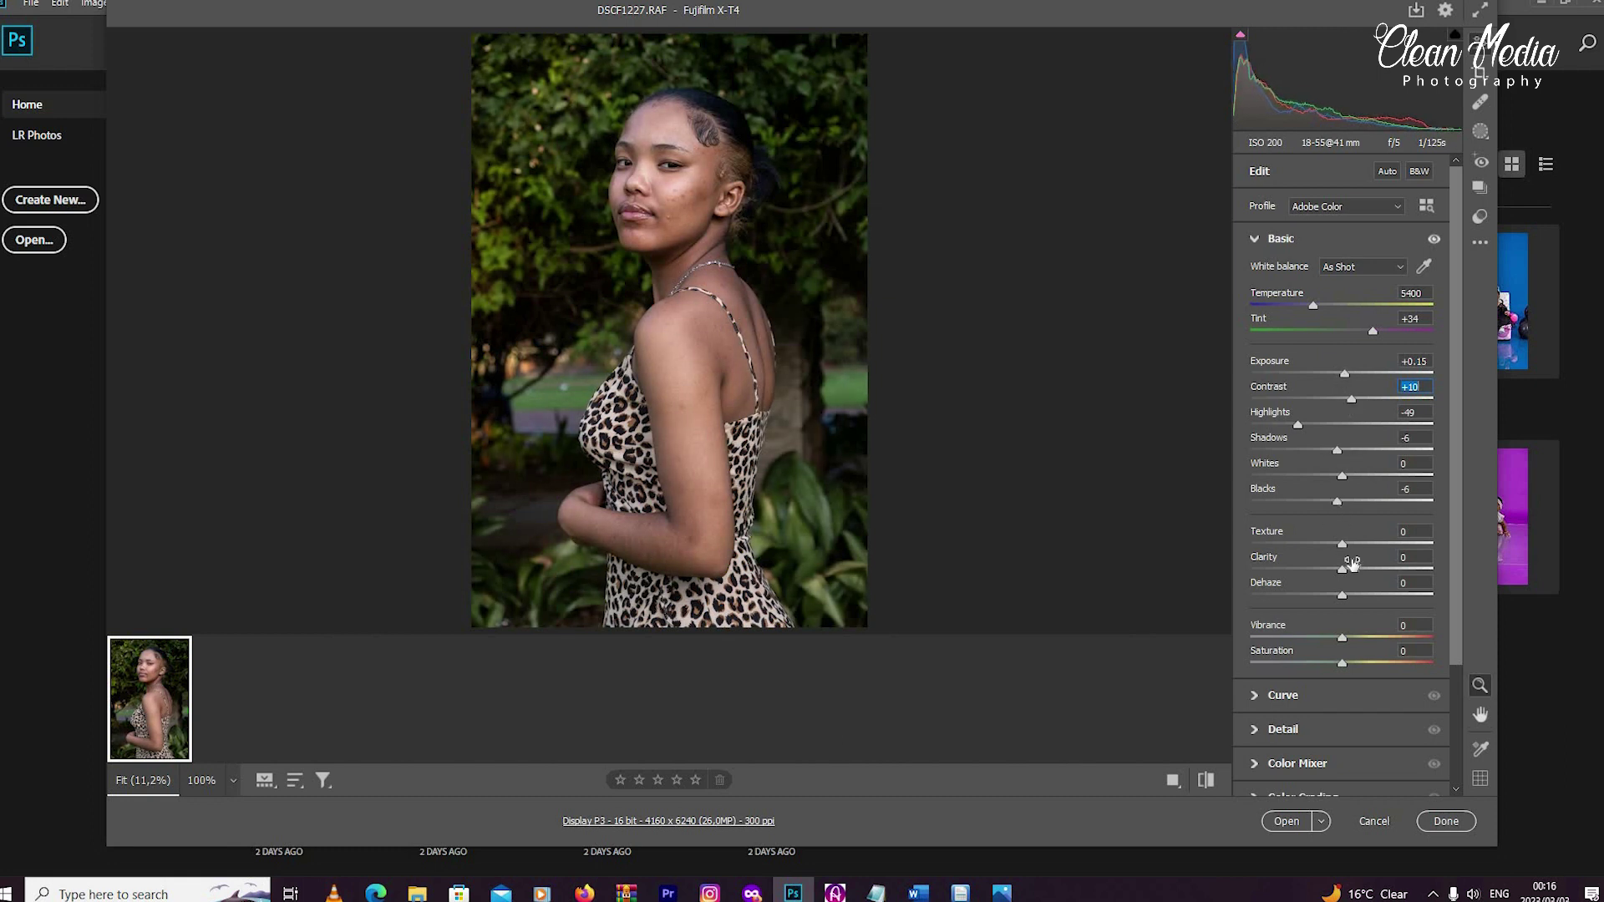
scroll(1355, 569, down, 3)
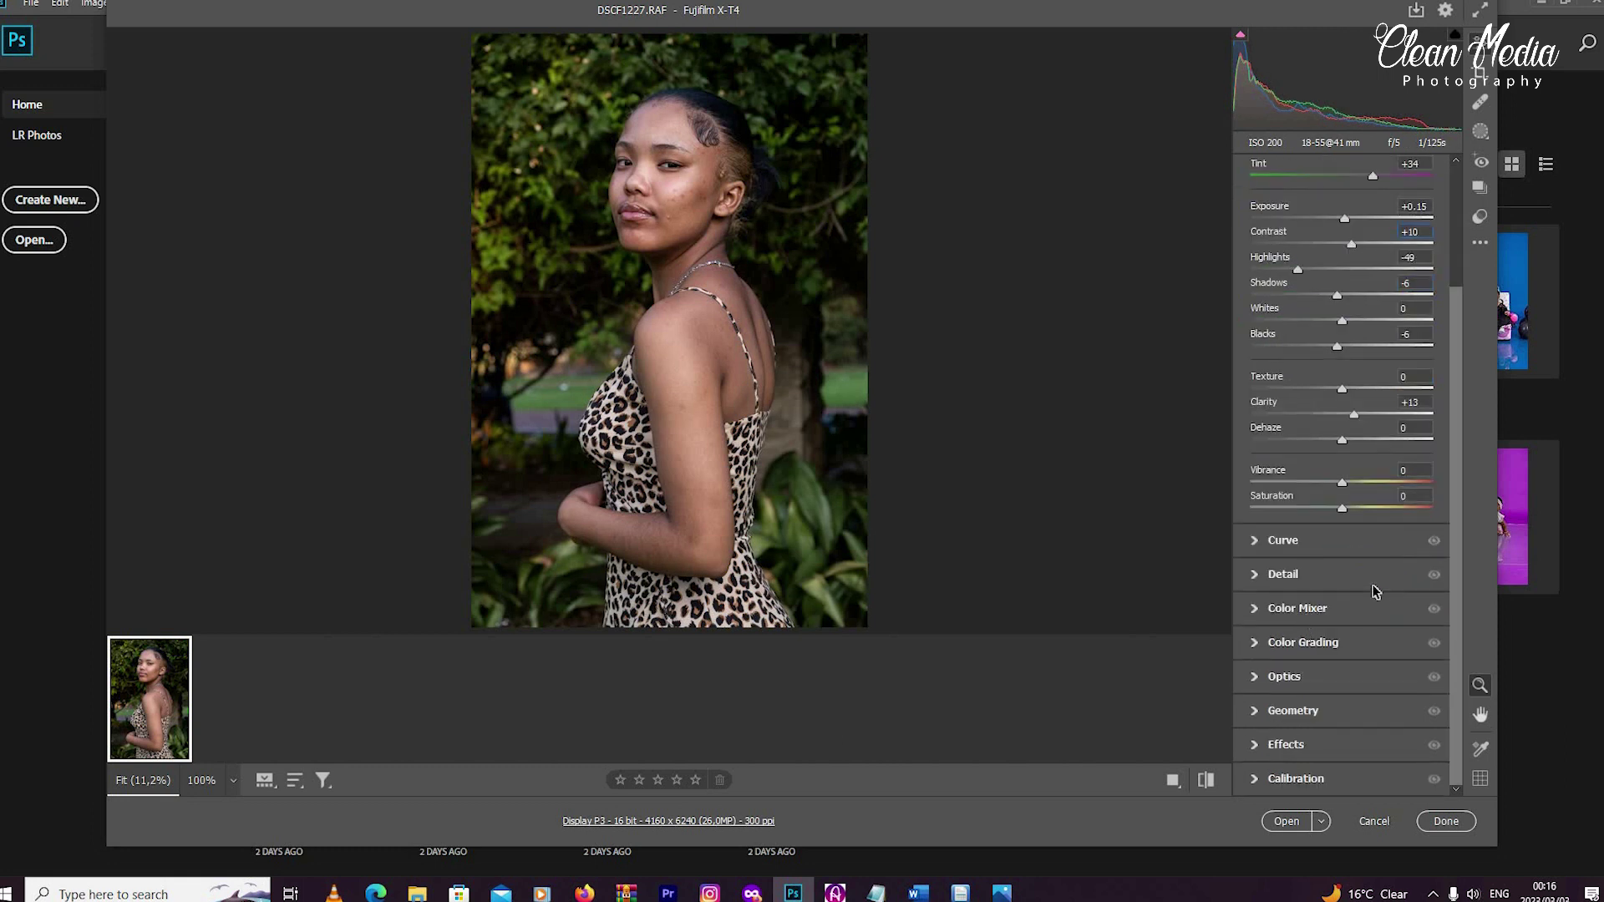
Set the Greens hue to +14 in the Color Mixer.
click(1377, 603)
drag(1397, 513, 1355, 516)
click(1257, 392)
scroll(1322, 279, down, 1)
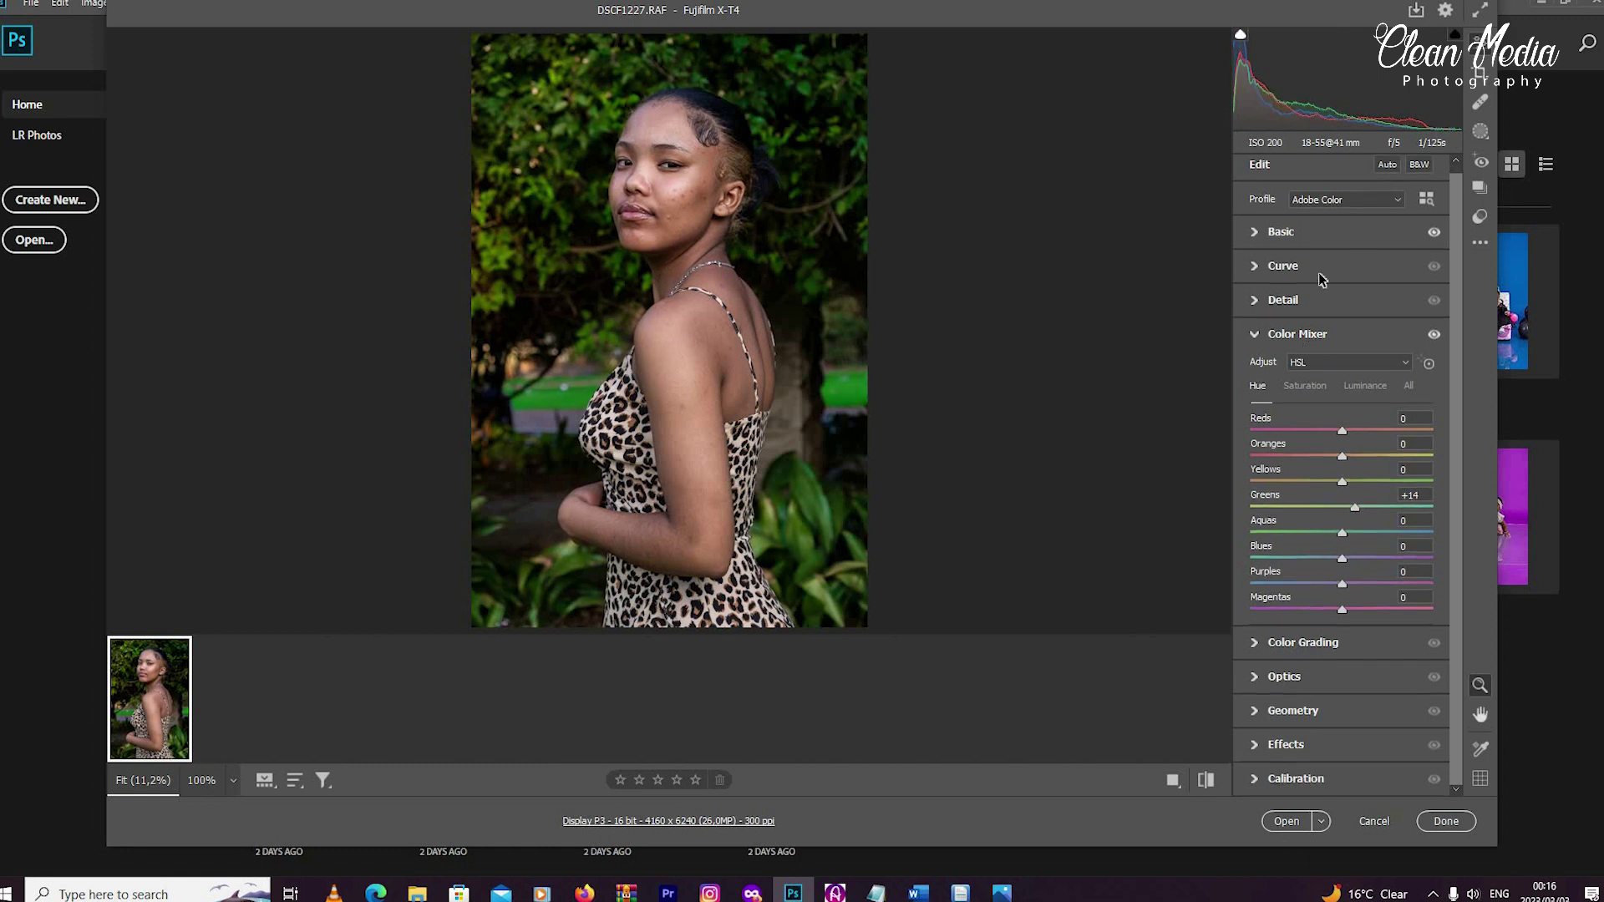
click(1295, 334)
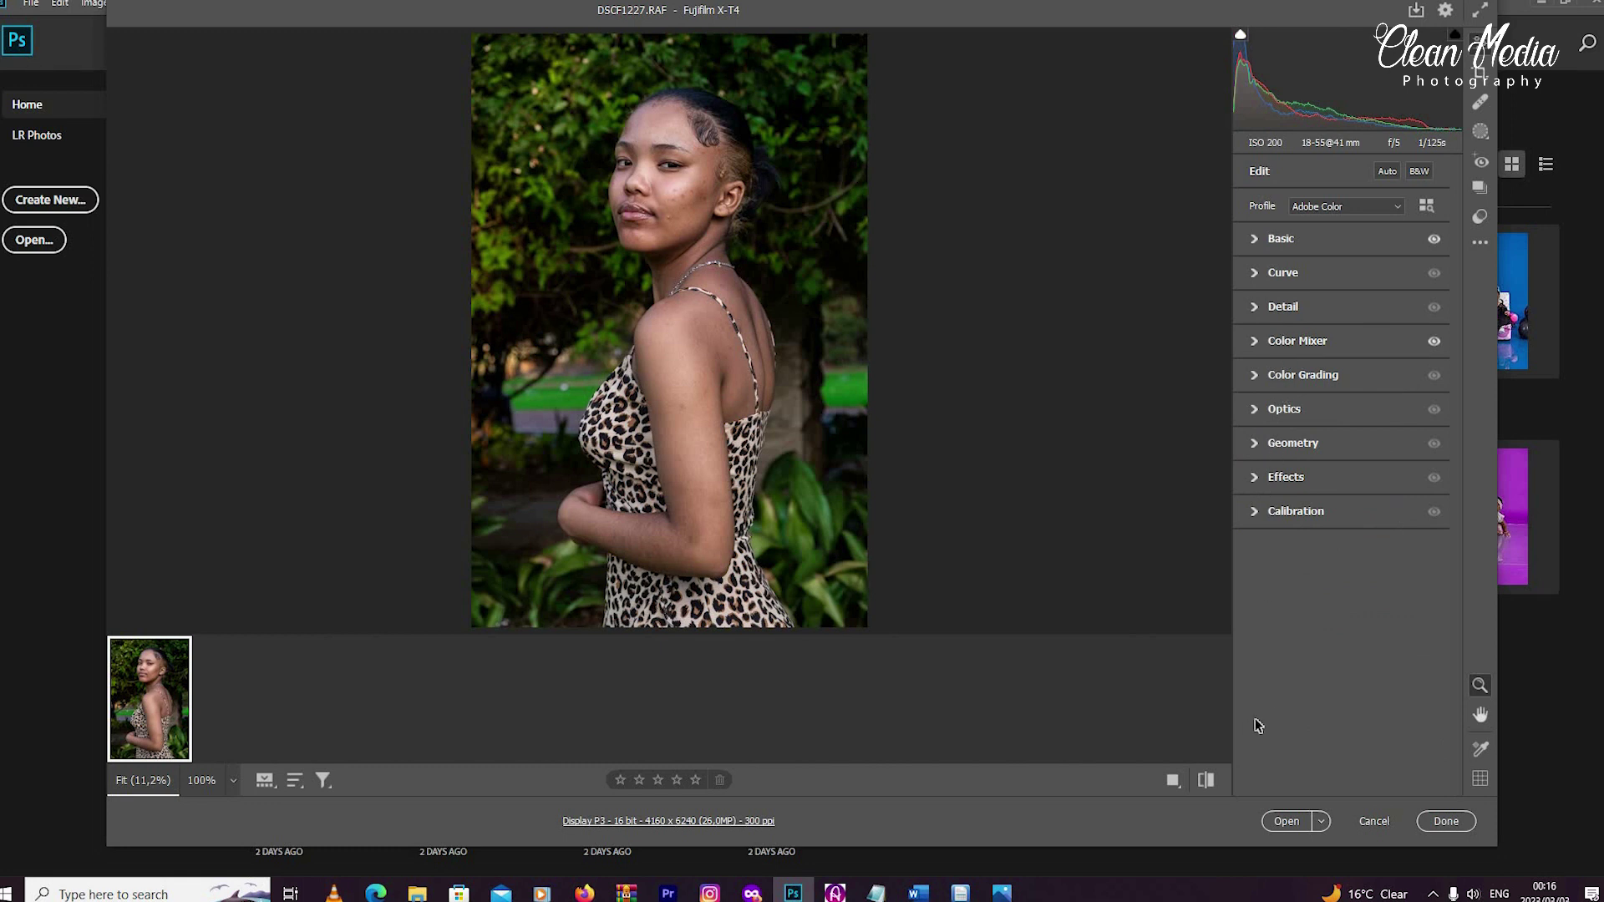
Compare the adjusted photo with its default settings and open it in Photoshop.
click(1205, 779)
click(1206, 780)
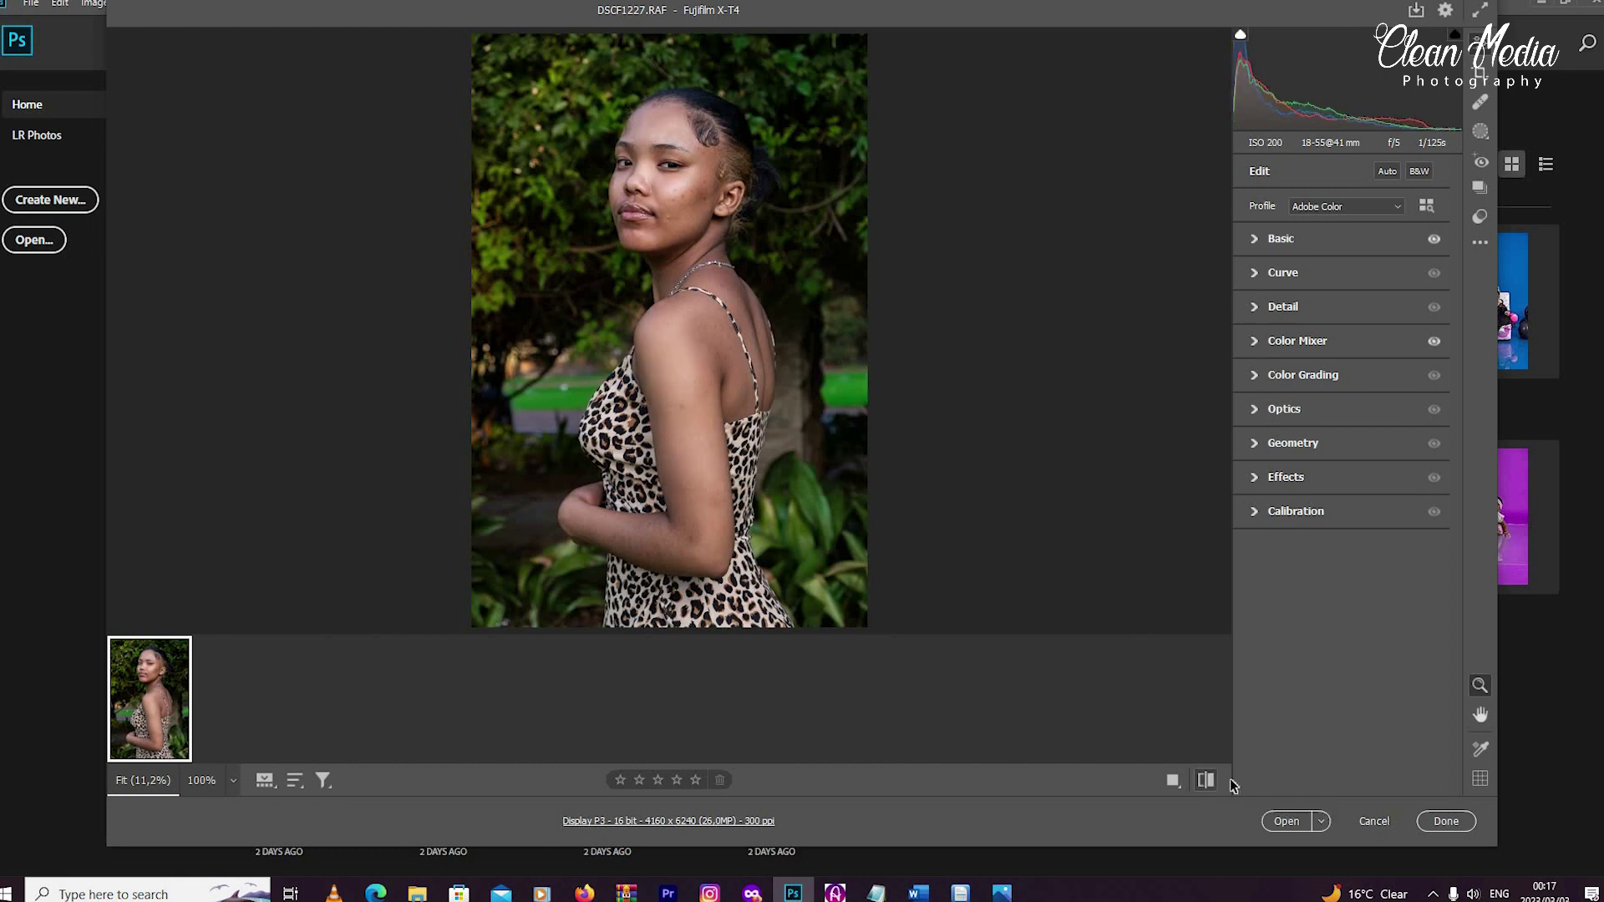
click(1282, 820)
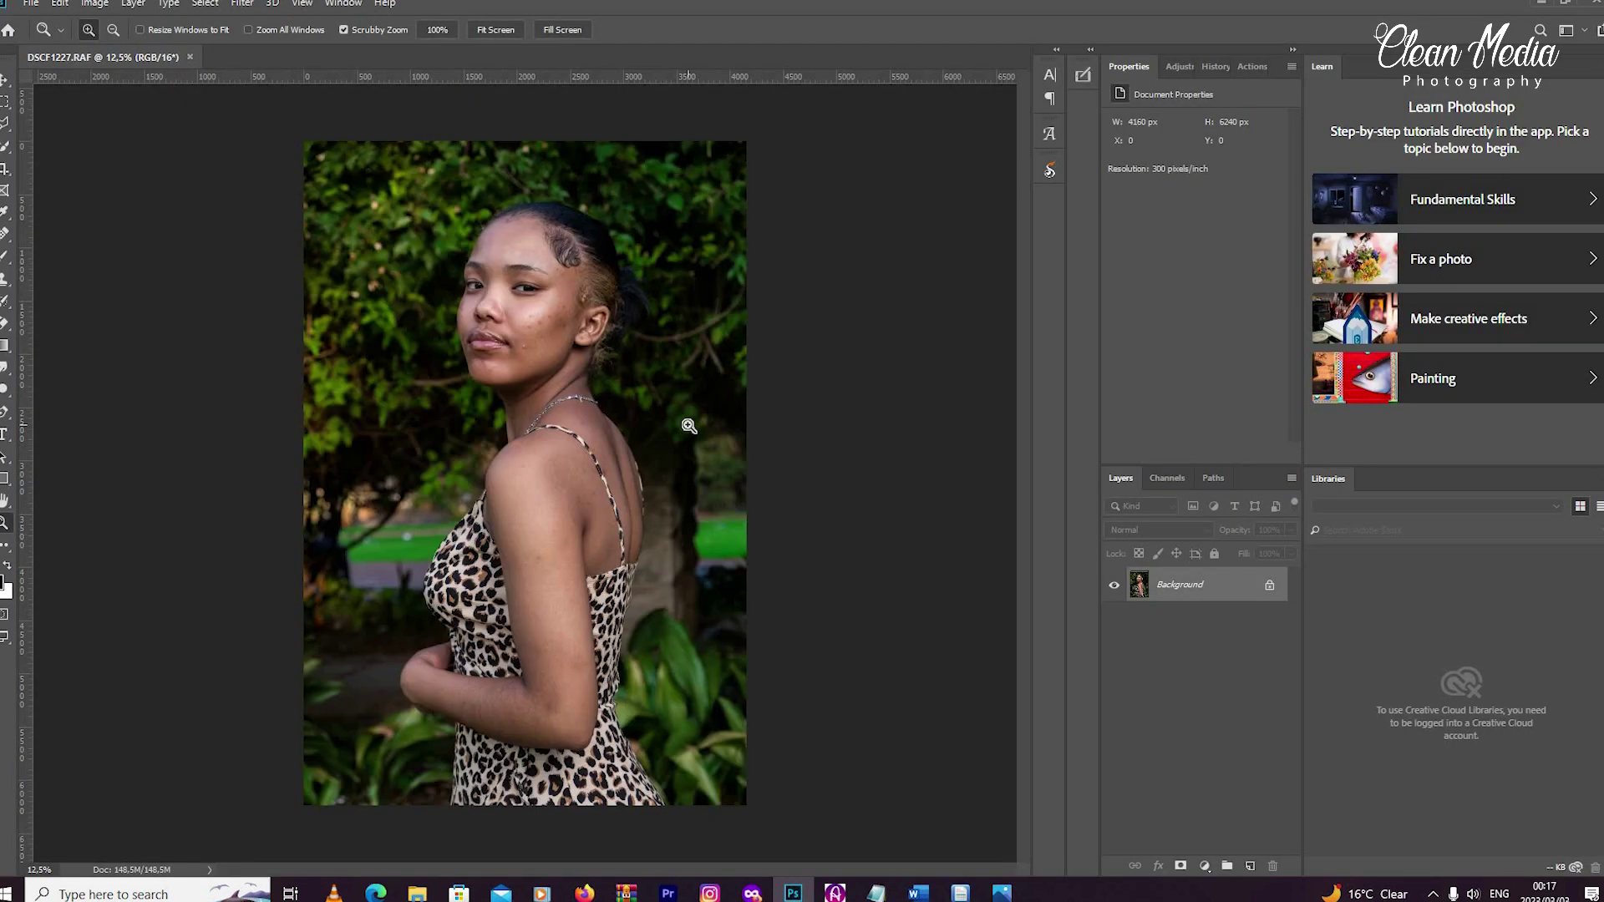
Remove the blemishes on the cheek and beside the mouth with the Spot Healing Brush.
click(539, 310)
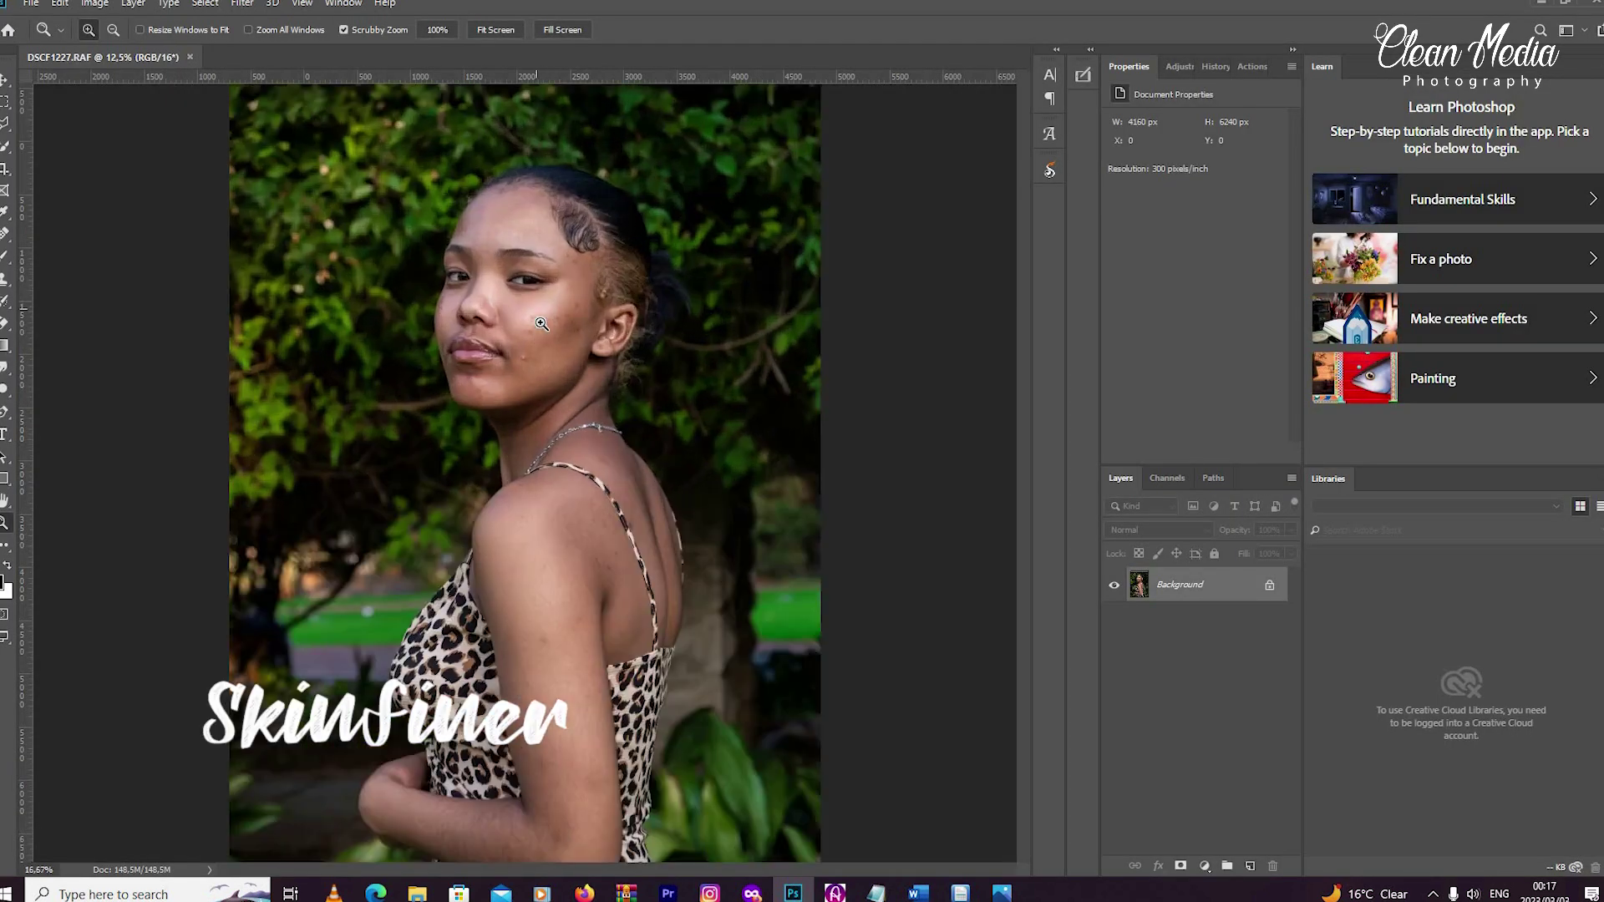
click(538, 310)
click(538, 310)
drag(548, 288, 549, 411)
click(549, 411)
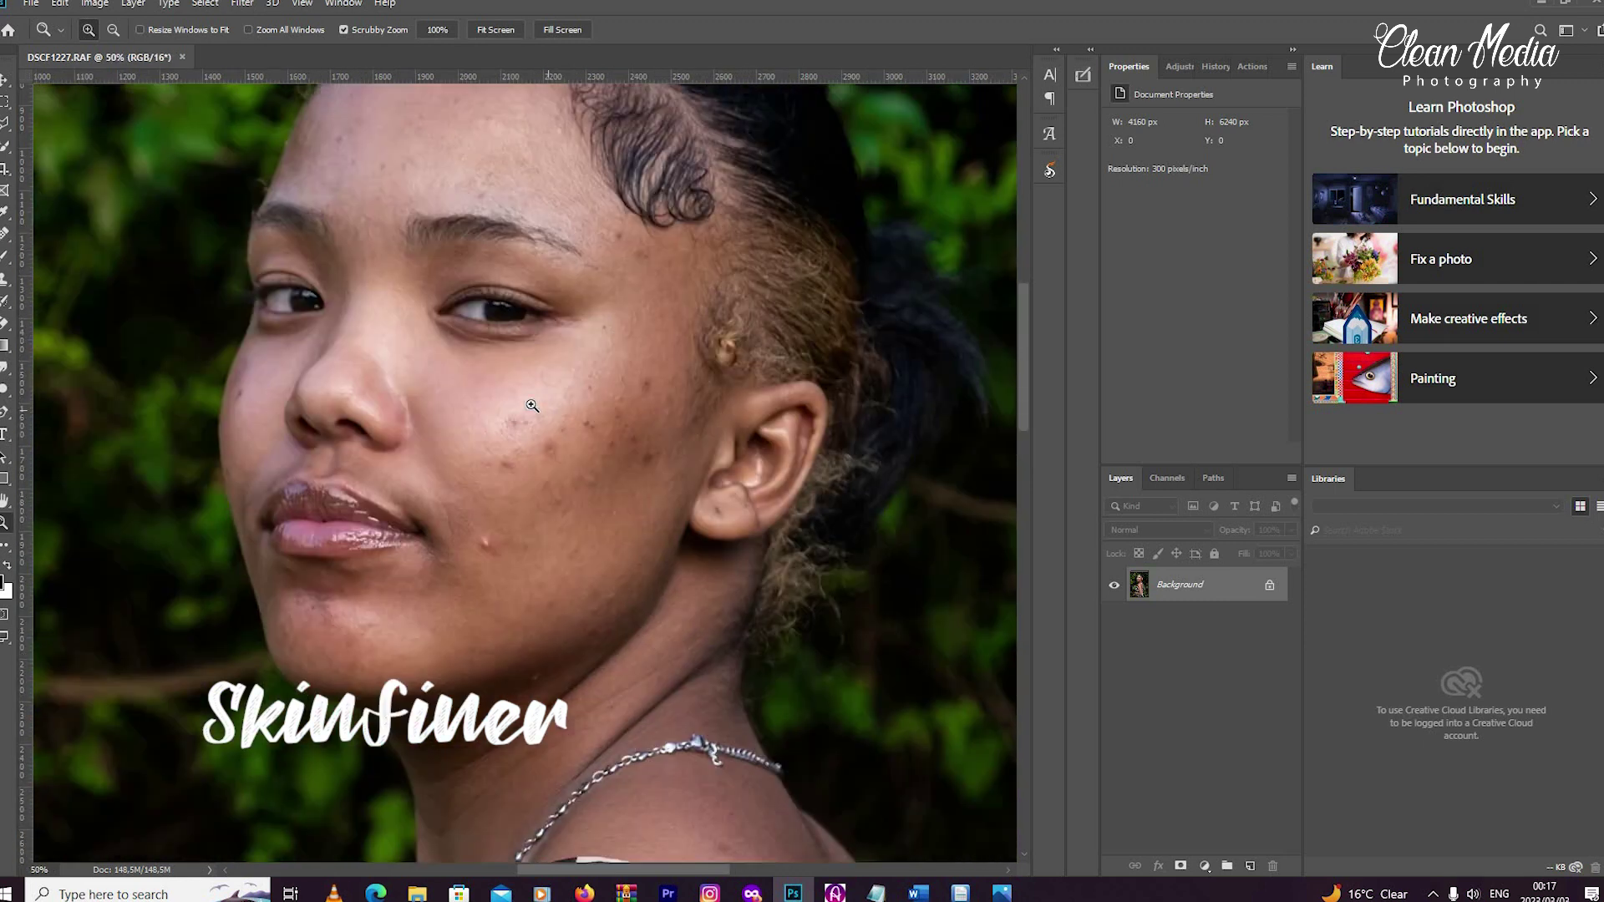
click(6, 236)
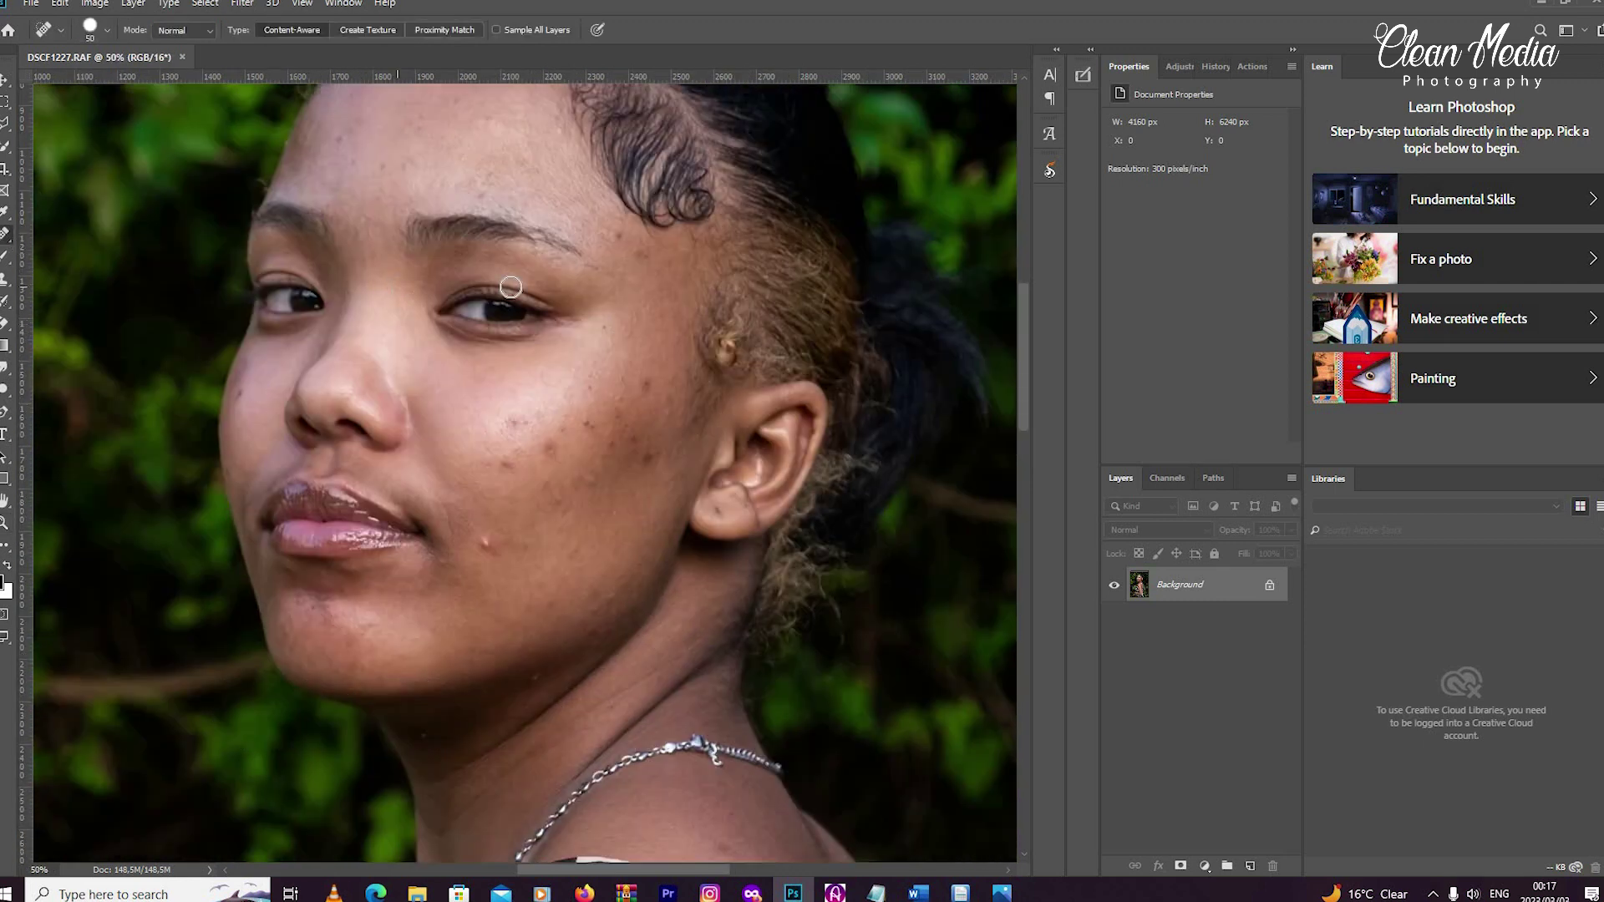
click(486, 539)
click(506, 459)
click(522, 428)
click(579, 478)
click(587, 424)
drag(574, 427, 535, 425)
click(604, 409)
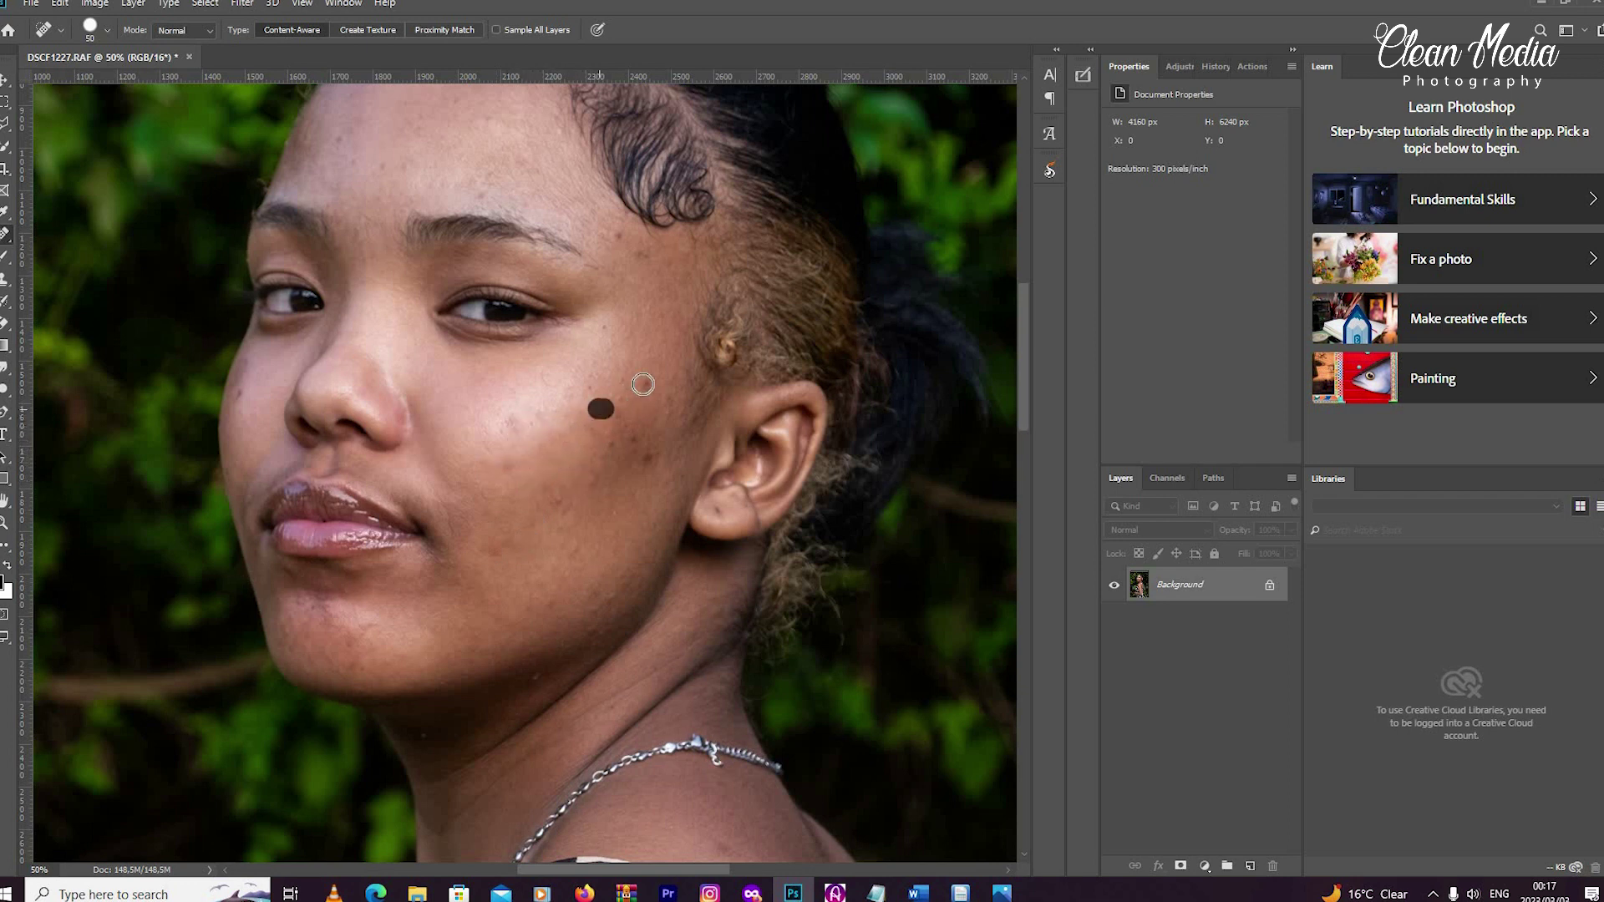
click(629, 458)
click(623, 436)
click(544, 502)
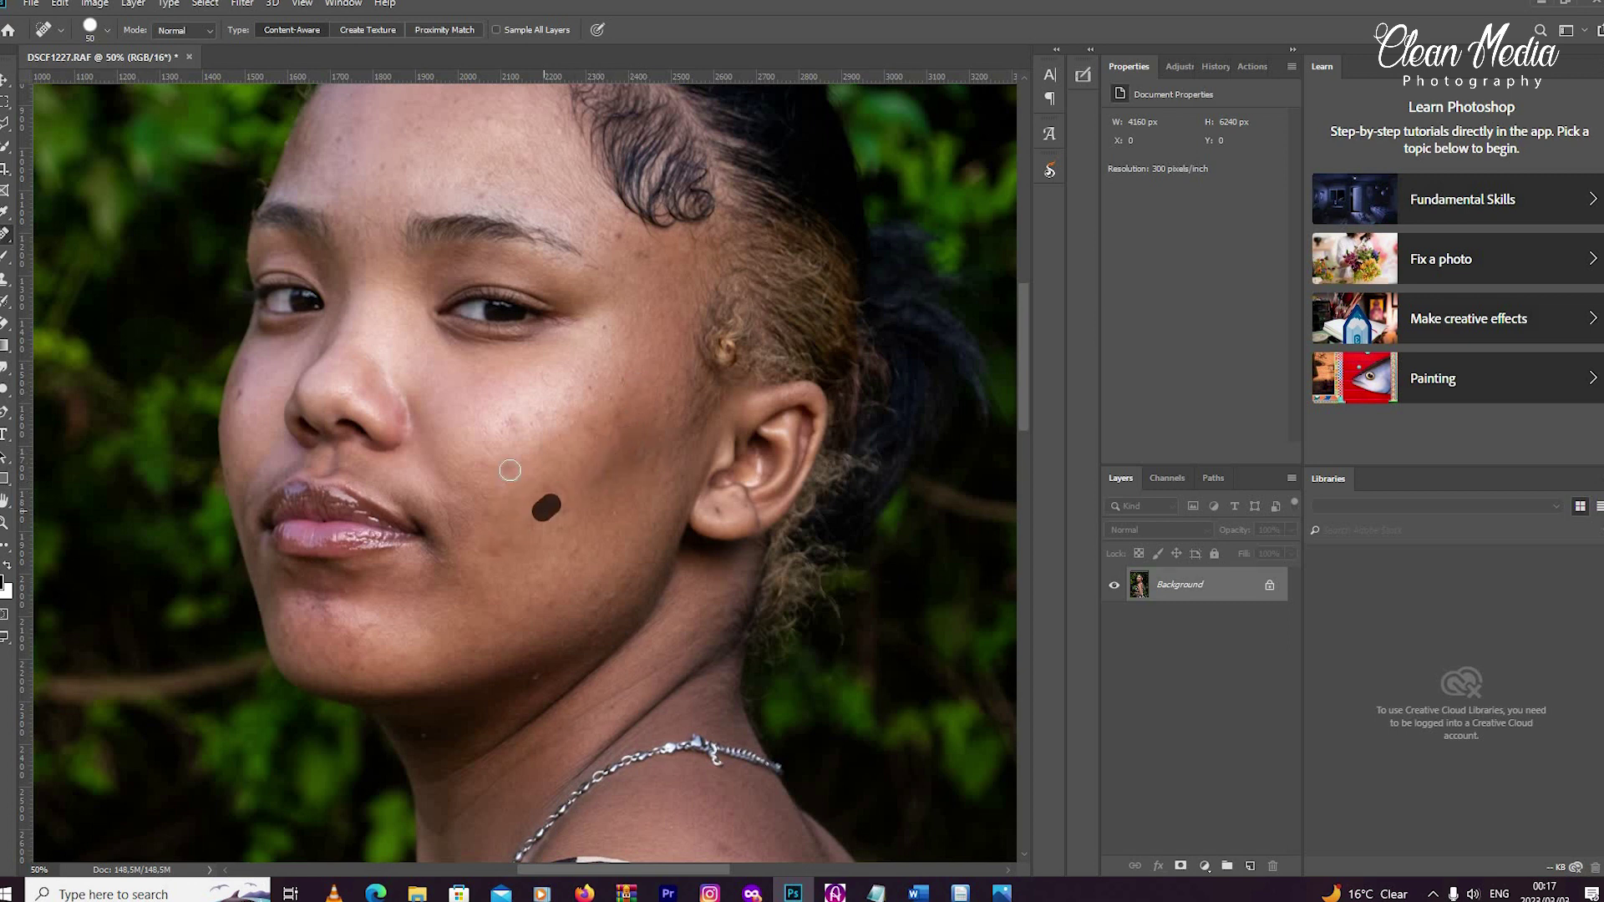
click(482, 463)
click(513, 424)
Heal the small spots on the forehead and temple.
scroll(509, 422, up, 2)
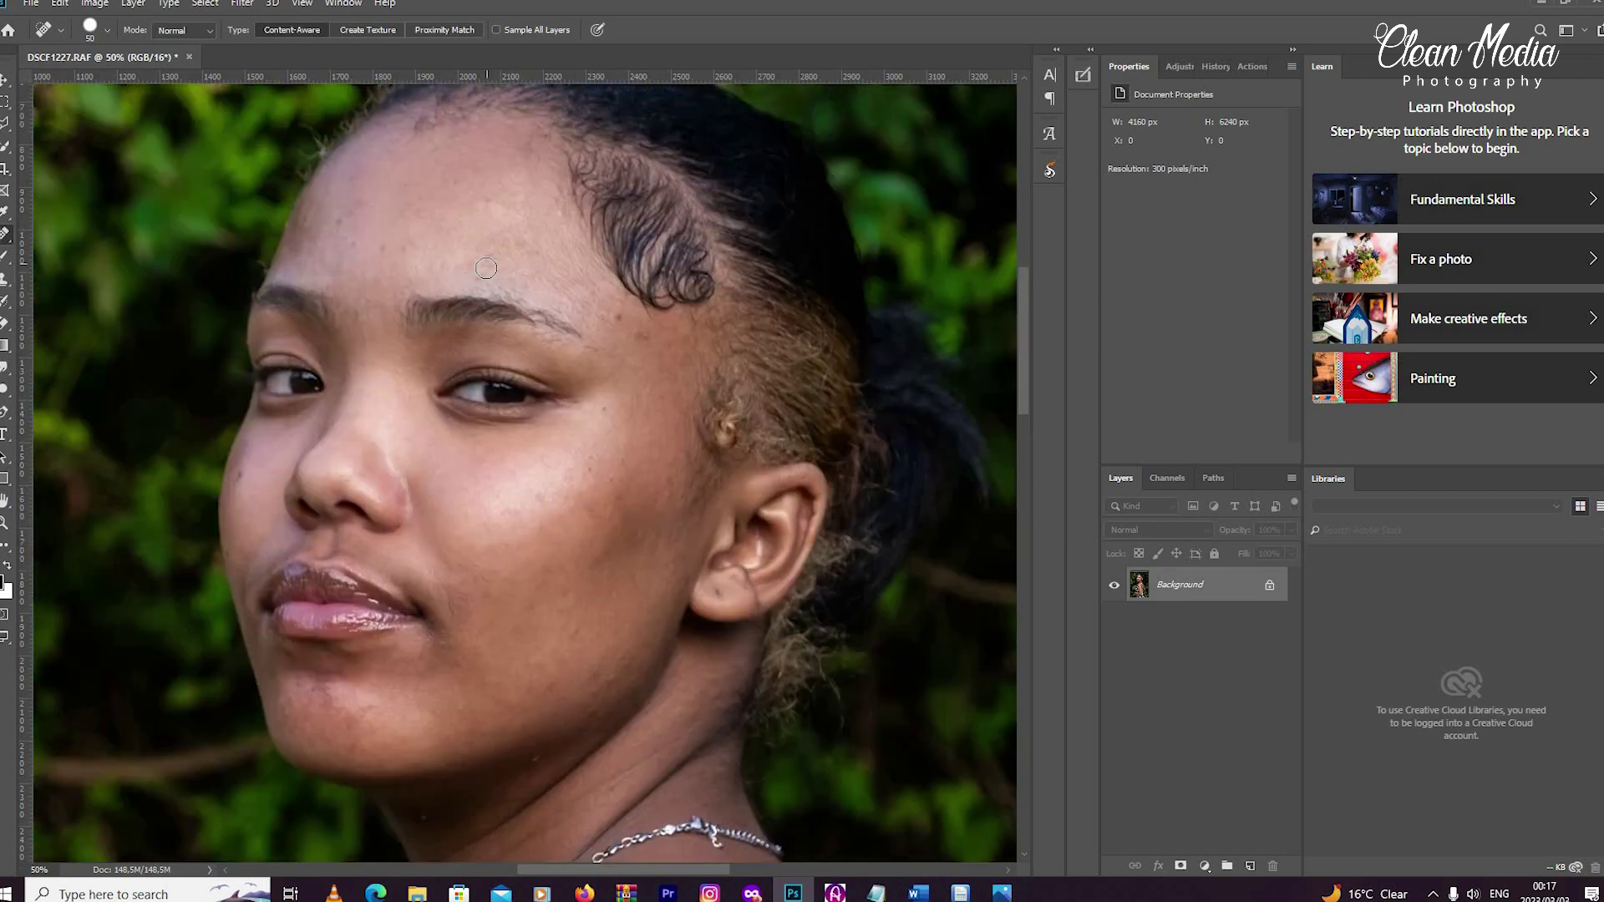
click(488, 265)
click(398, 244)
click(345, 238)
click(616, 320)
click(444, 272)
Heal the remaining marks on the lower cheek, the jaw and the area near the mouth.
scroll(589, 501, down, 3)
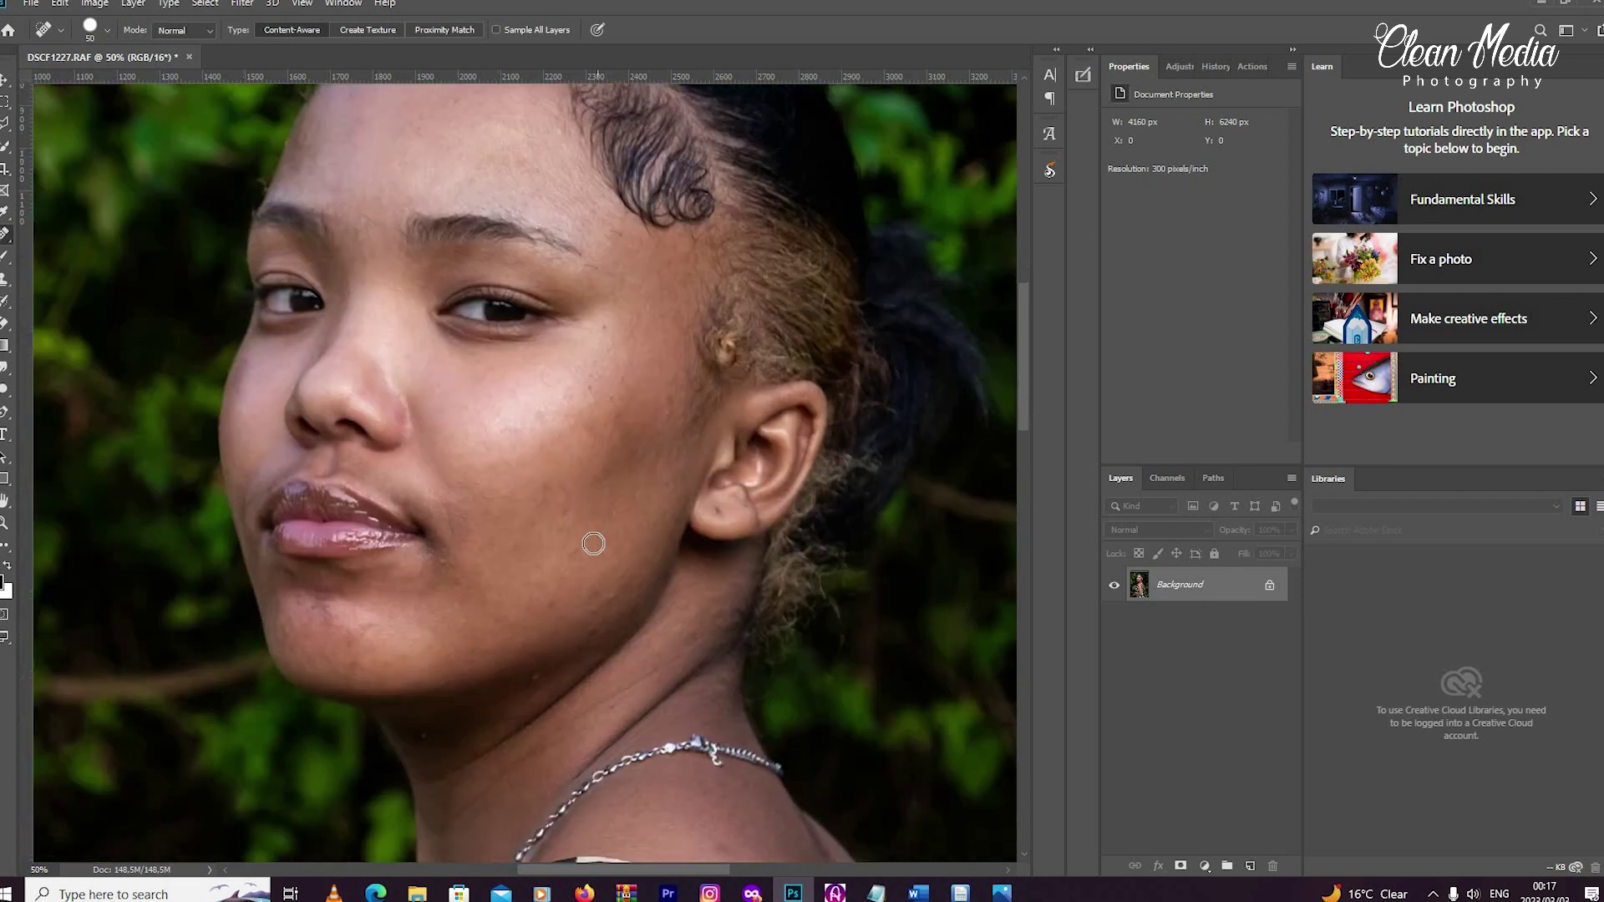
click(591, 547)
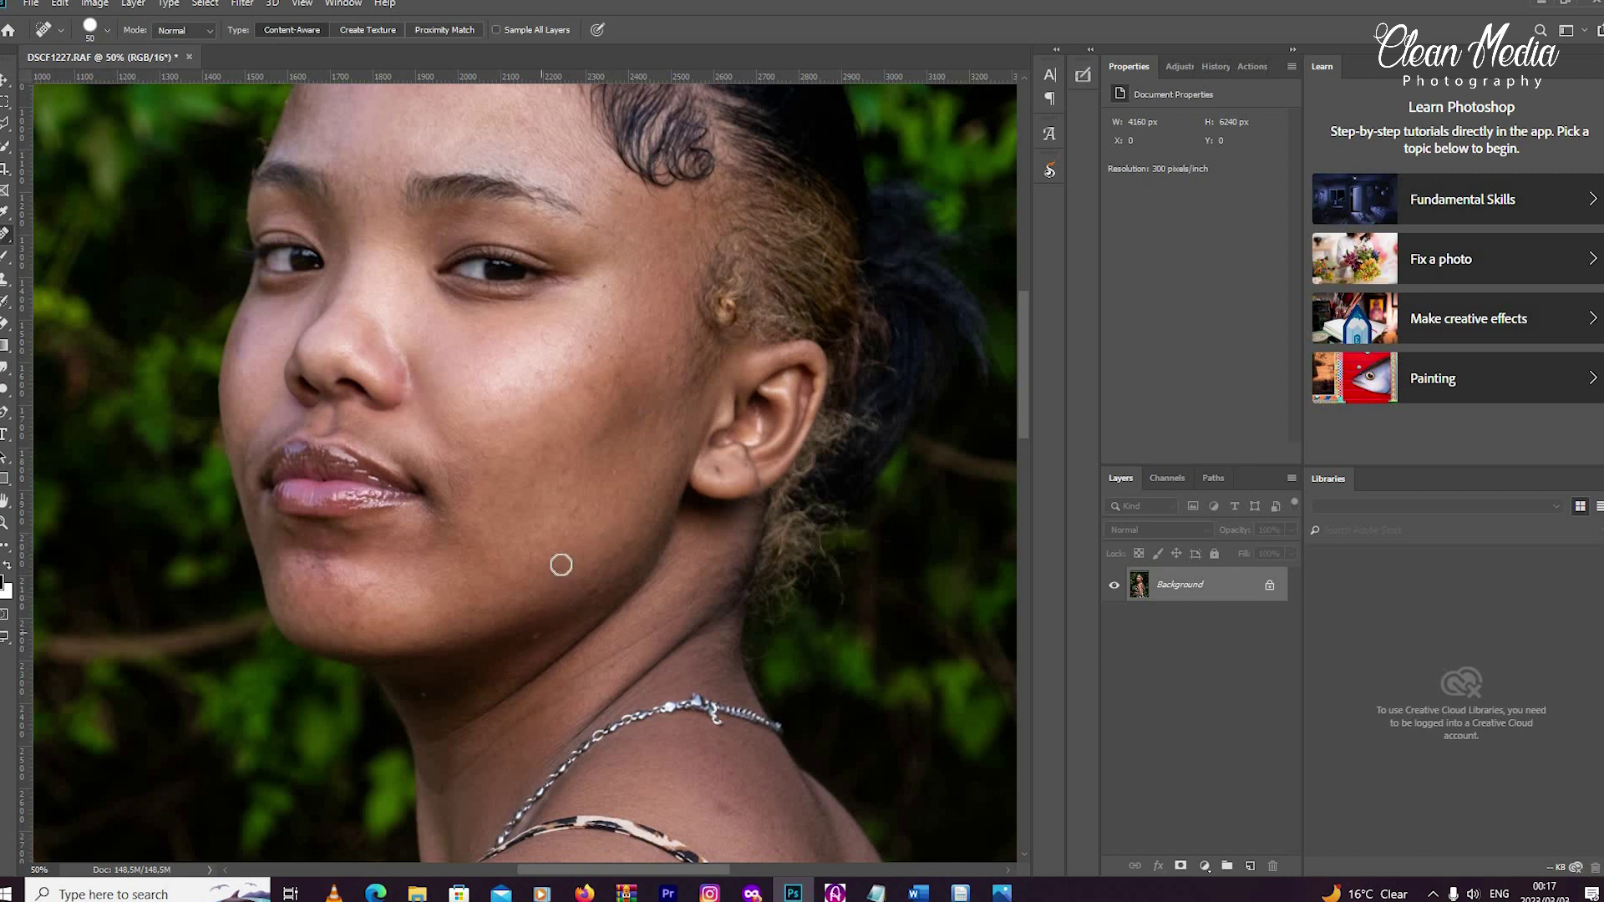
drag(555, 565, 456, 536)
click(582, 511)
scroll(442, 556, up, 1)
click(446, 552)
click(417, 570)
Heal the dark spots on the upper arm with a larger Spot Healing Brush.
scroll(551, 370, up, 1)
scroll(478, 372, up, 2)
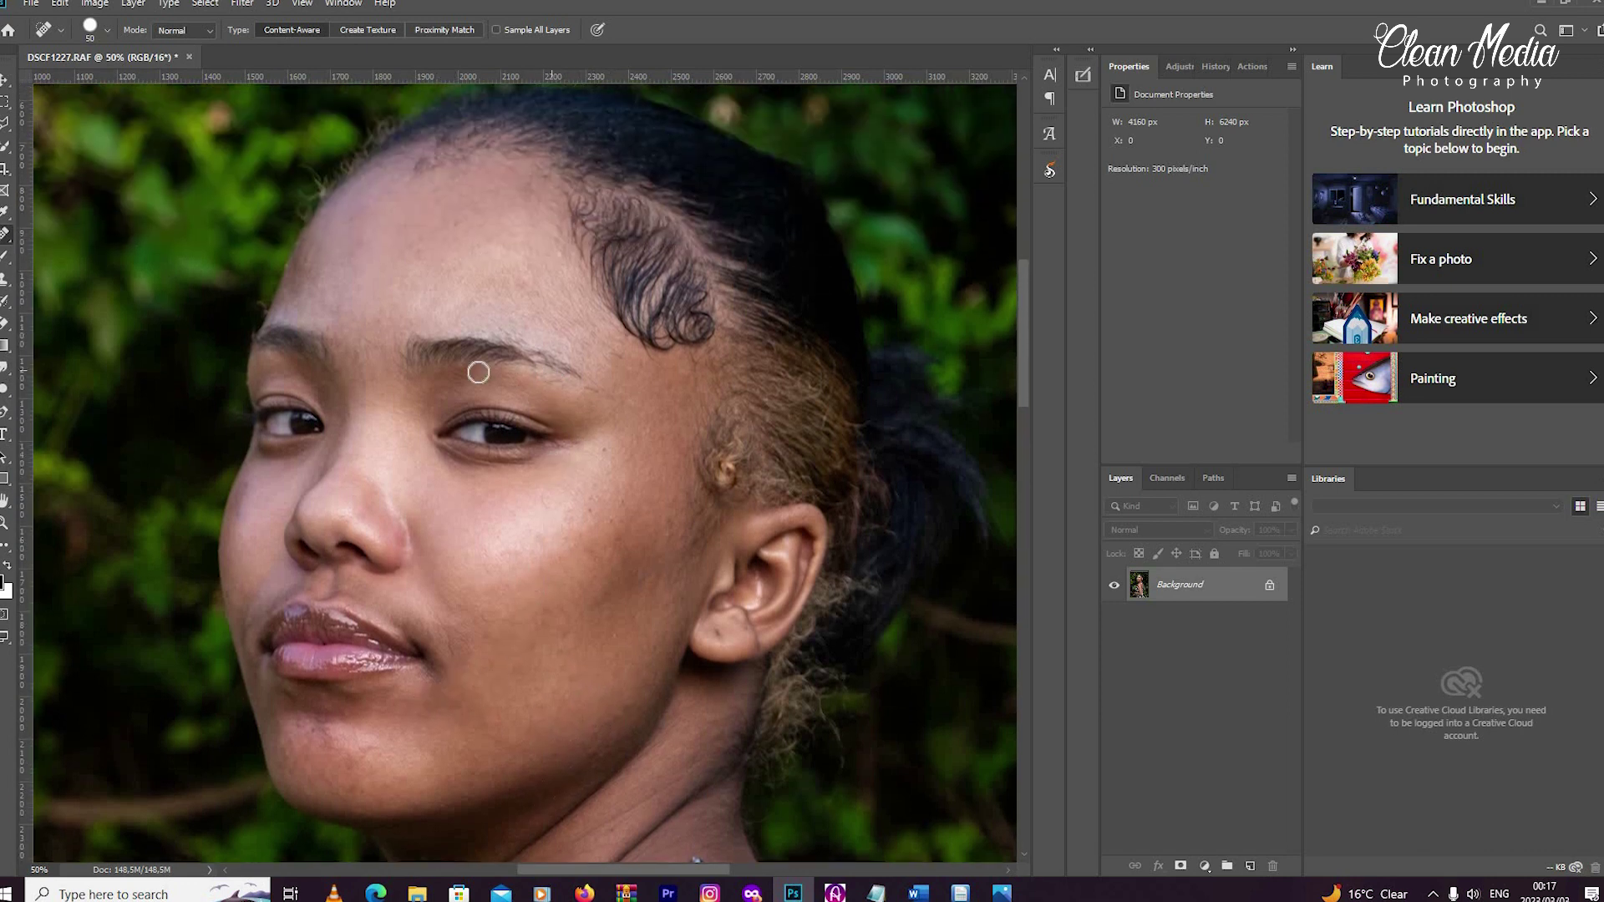
click(4, 524)
right_click(435, 435)
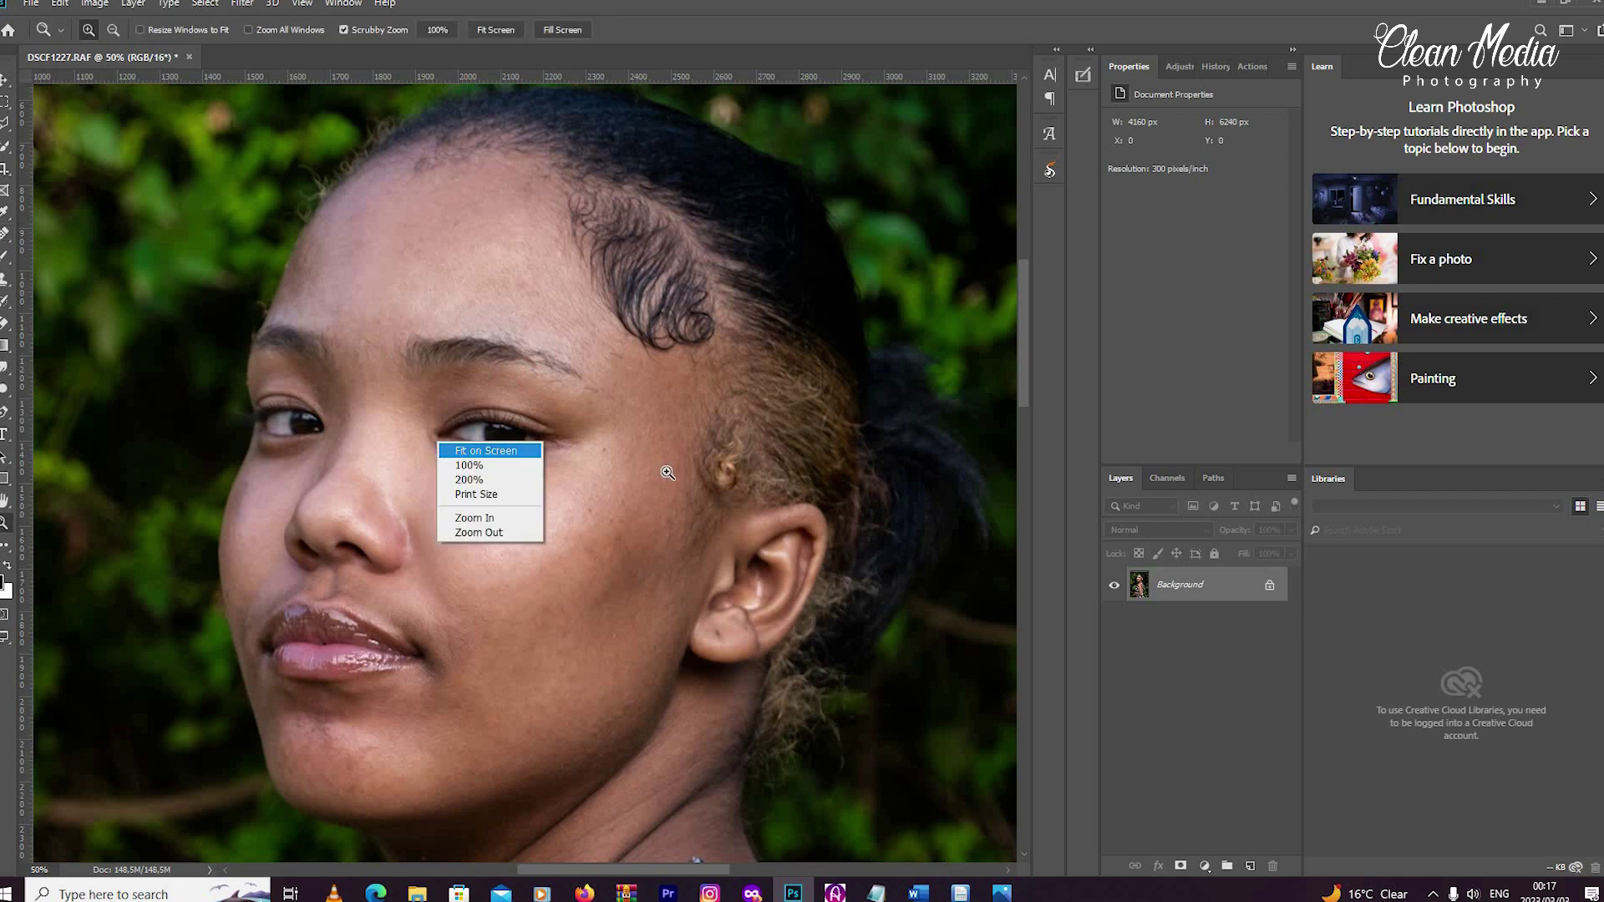
click(451, 449)
double_click(542, 567)
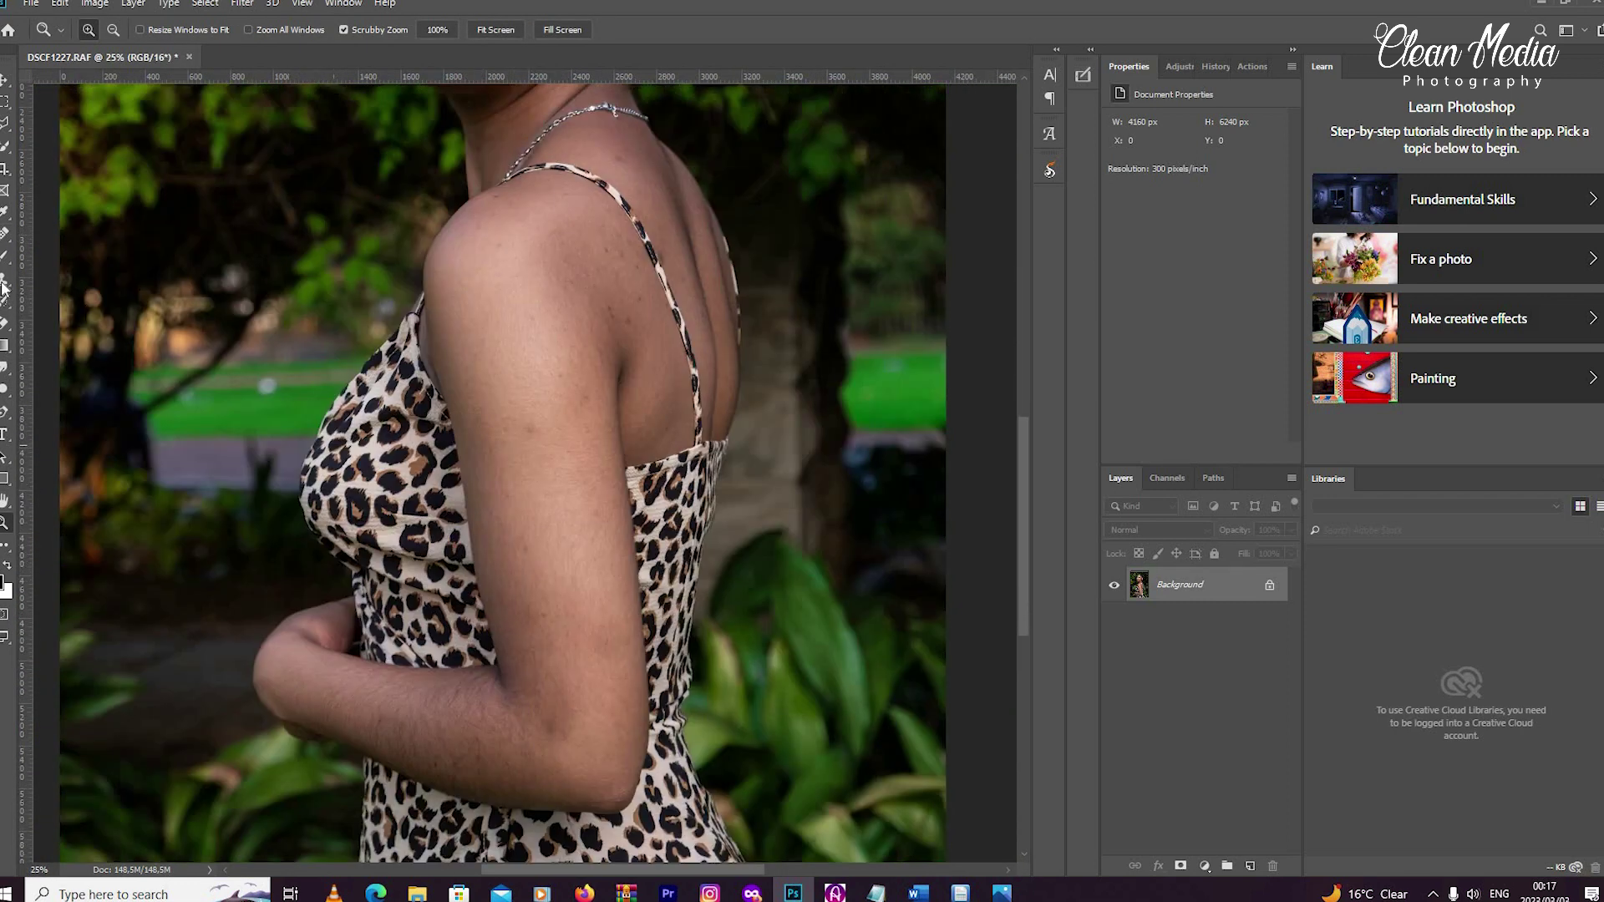
key(j)
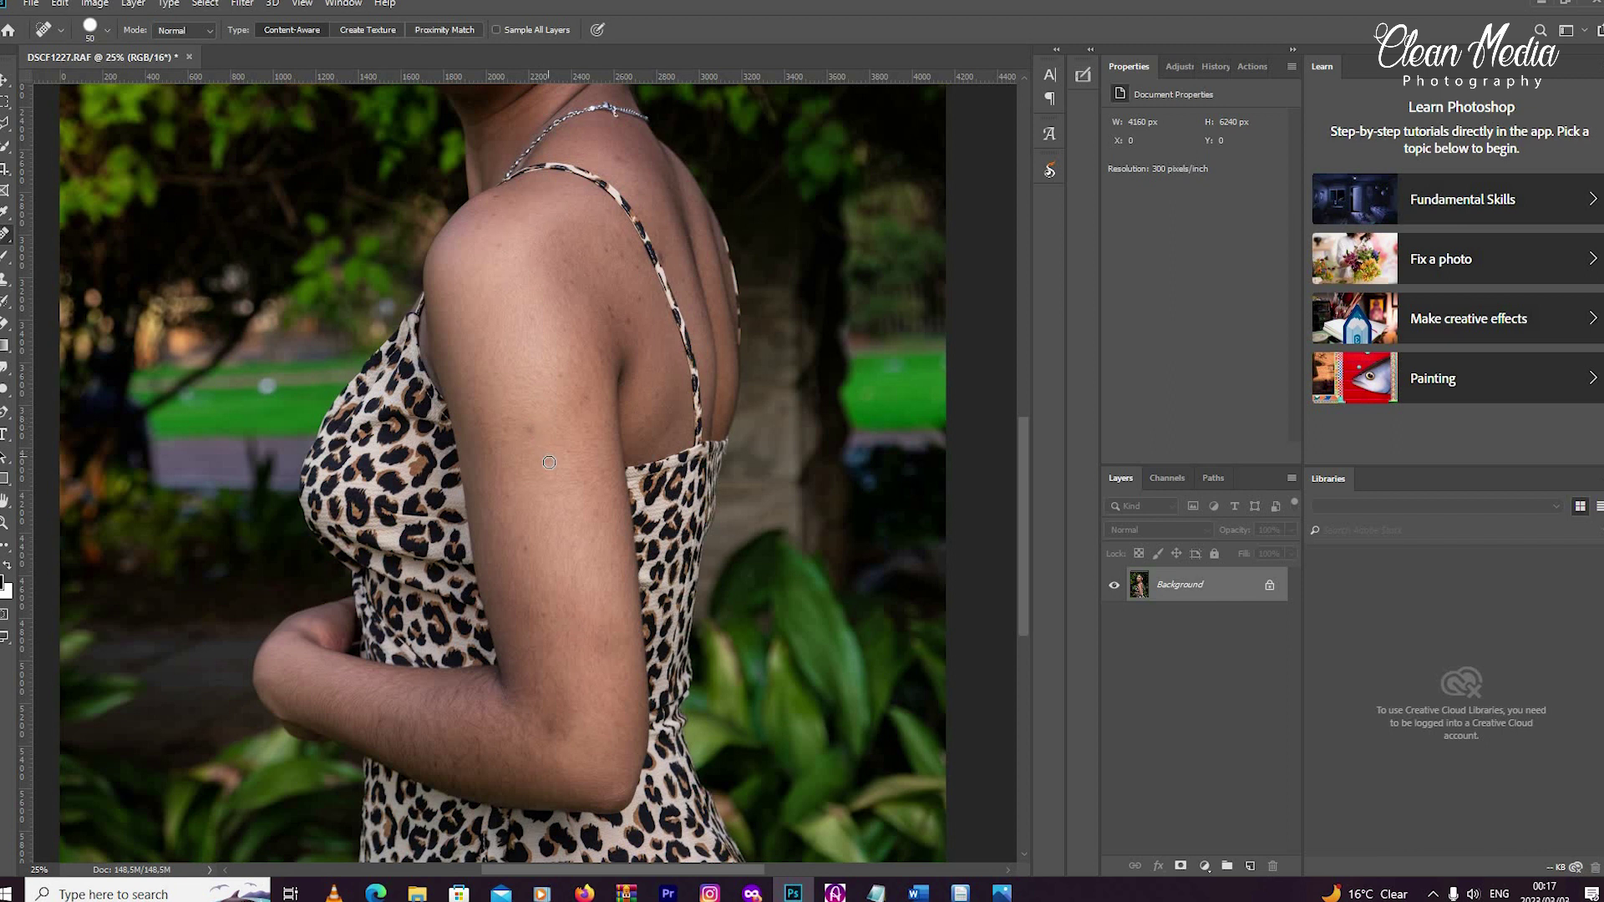
key(])
click(530, 429)
drag(524, 512, 524, 536)
click(532, 544)
Heal the blemishes on the upper back and shoulder around the dress strap.
click(627, 335)
click(605, 314)
click(635, 309)
click(626, 243)
click(611, 244)
click(619, 250)
click(637, 267)
click(637, 292)
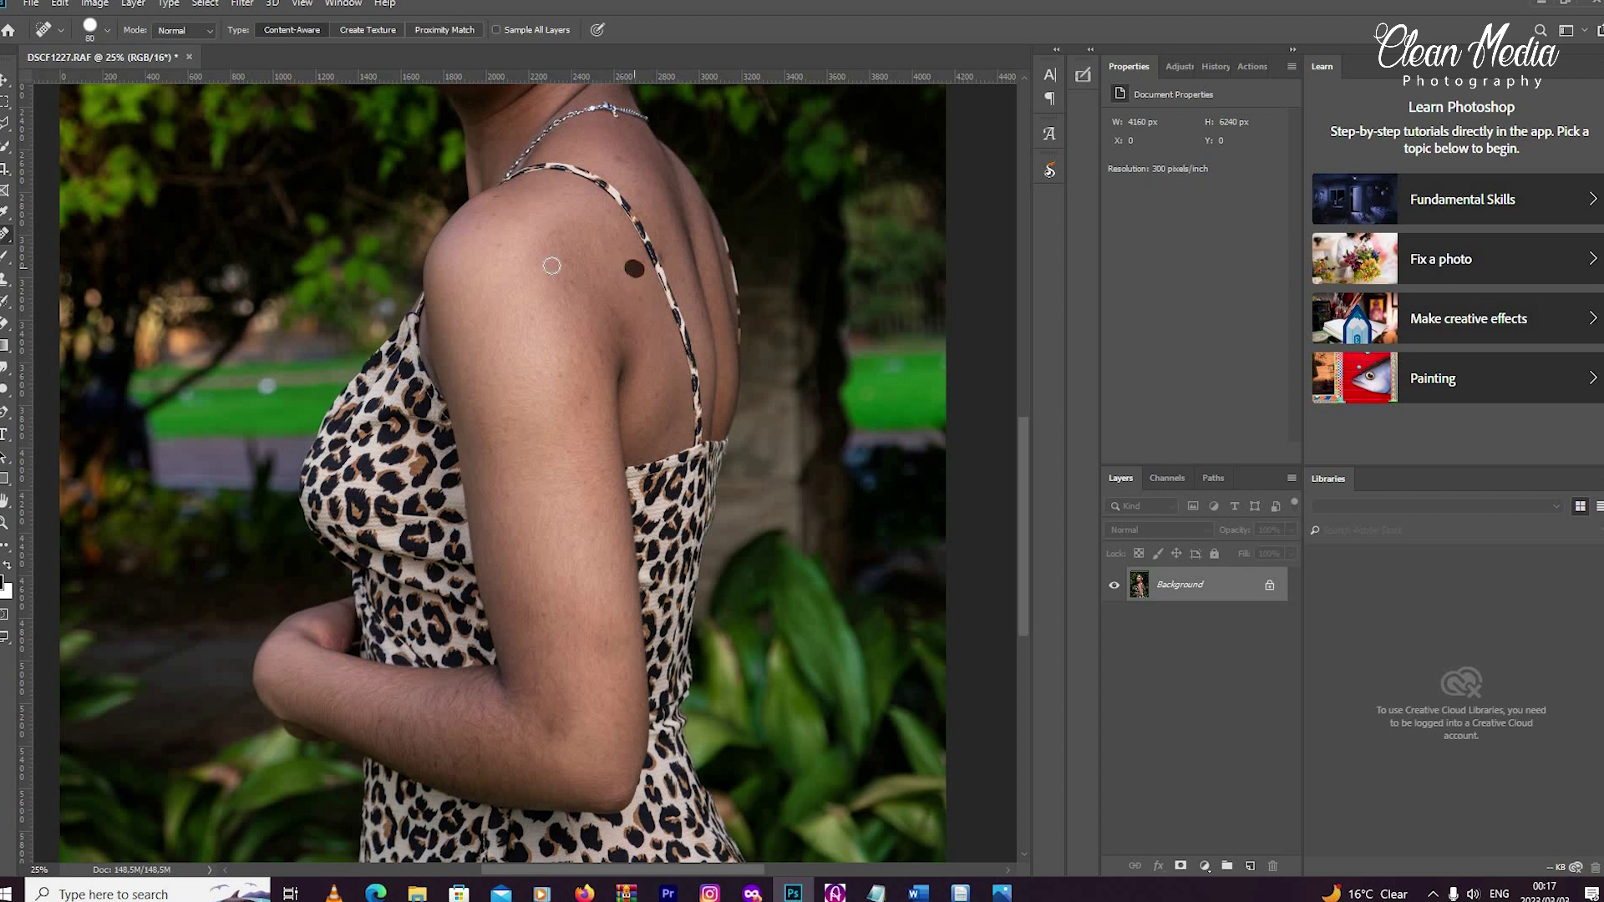
click(496, 242)
scroll(553, 629, down, 2)
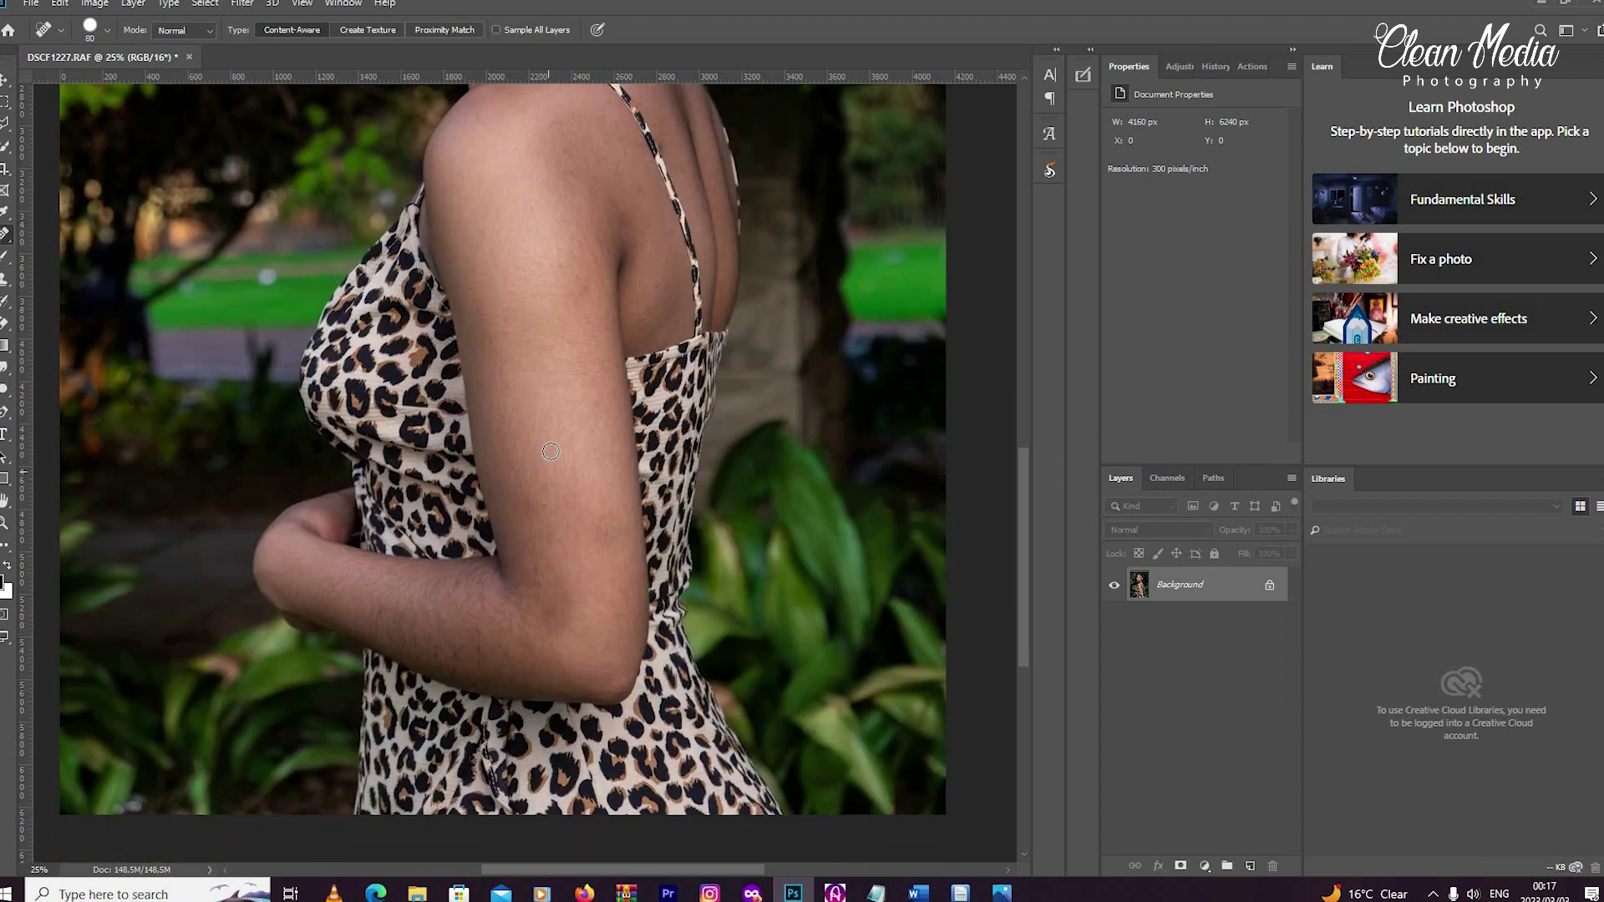
scroll(620, 199, up, 3)
click(616, 189)
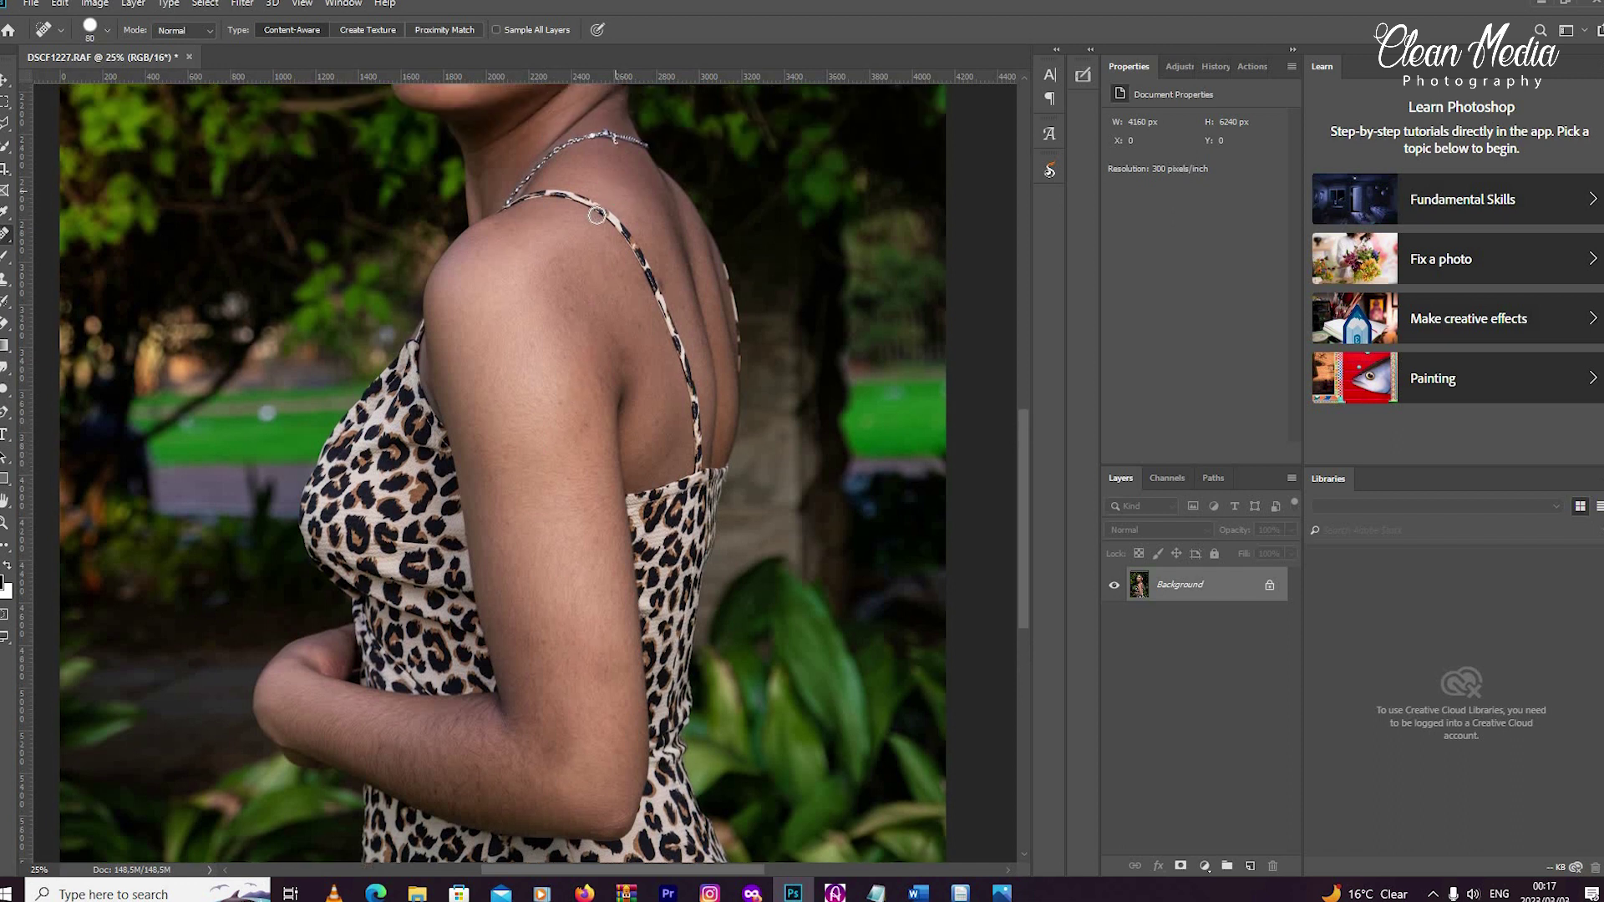
Touch up the remaining spots on the jaw and near the eyebrow with the Spot Healing Brush.
scroll(595, 216, up, 2)
scroll(534, 219, up, 2)
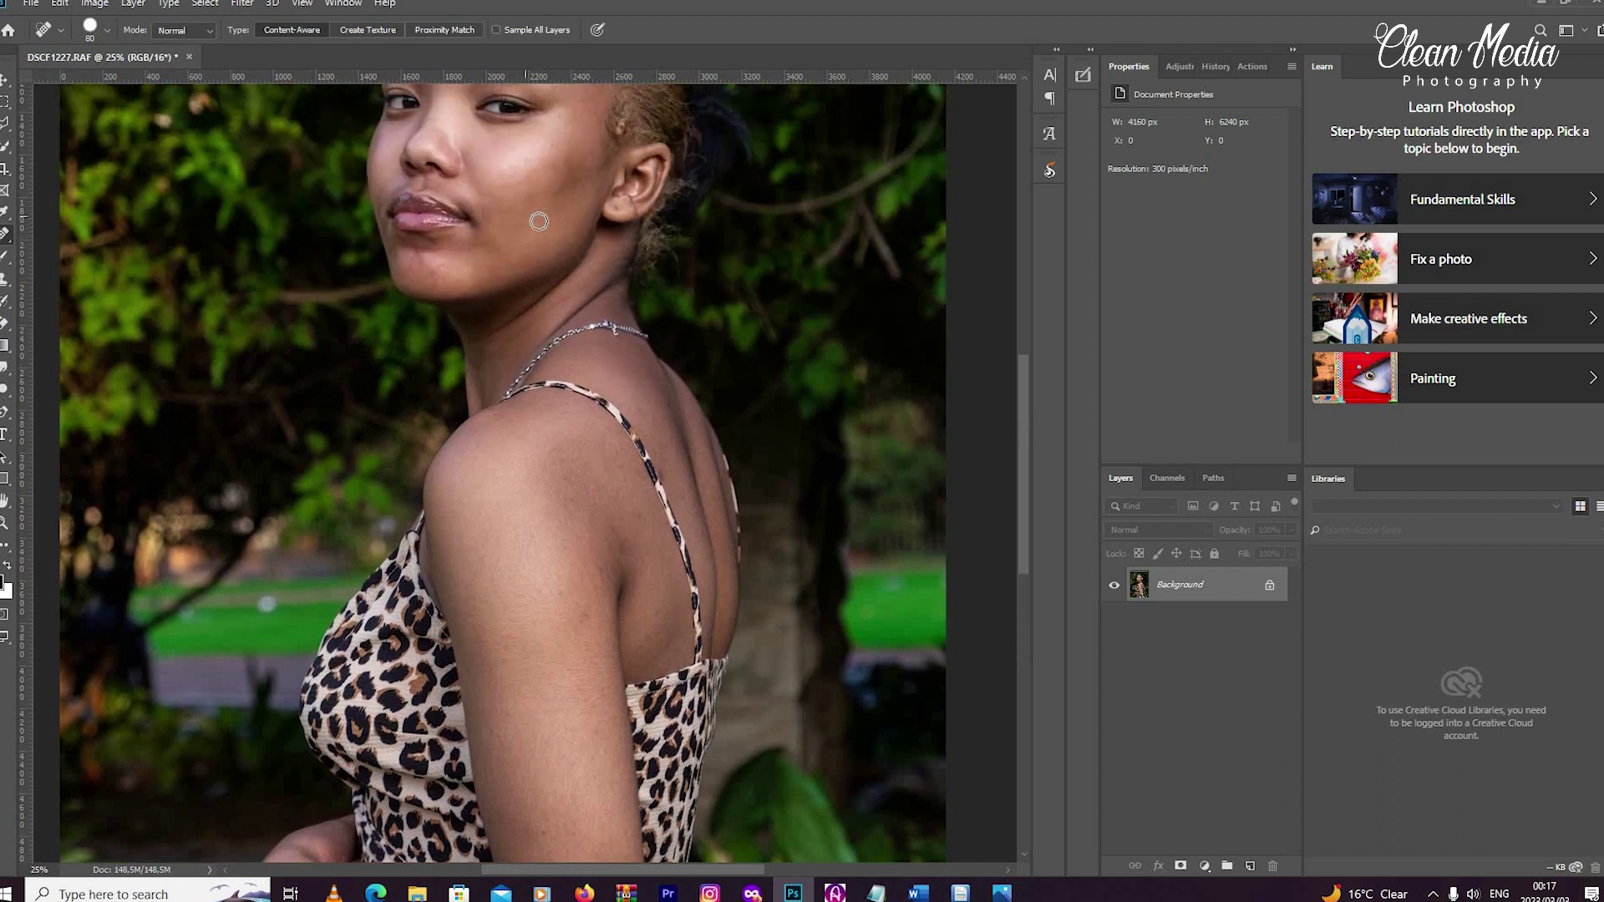
click(539, 221)
scroll(562, 222, up, 2)
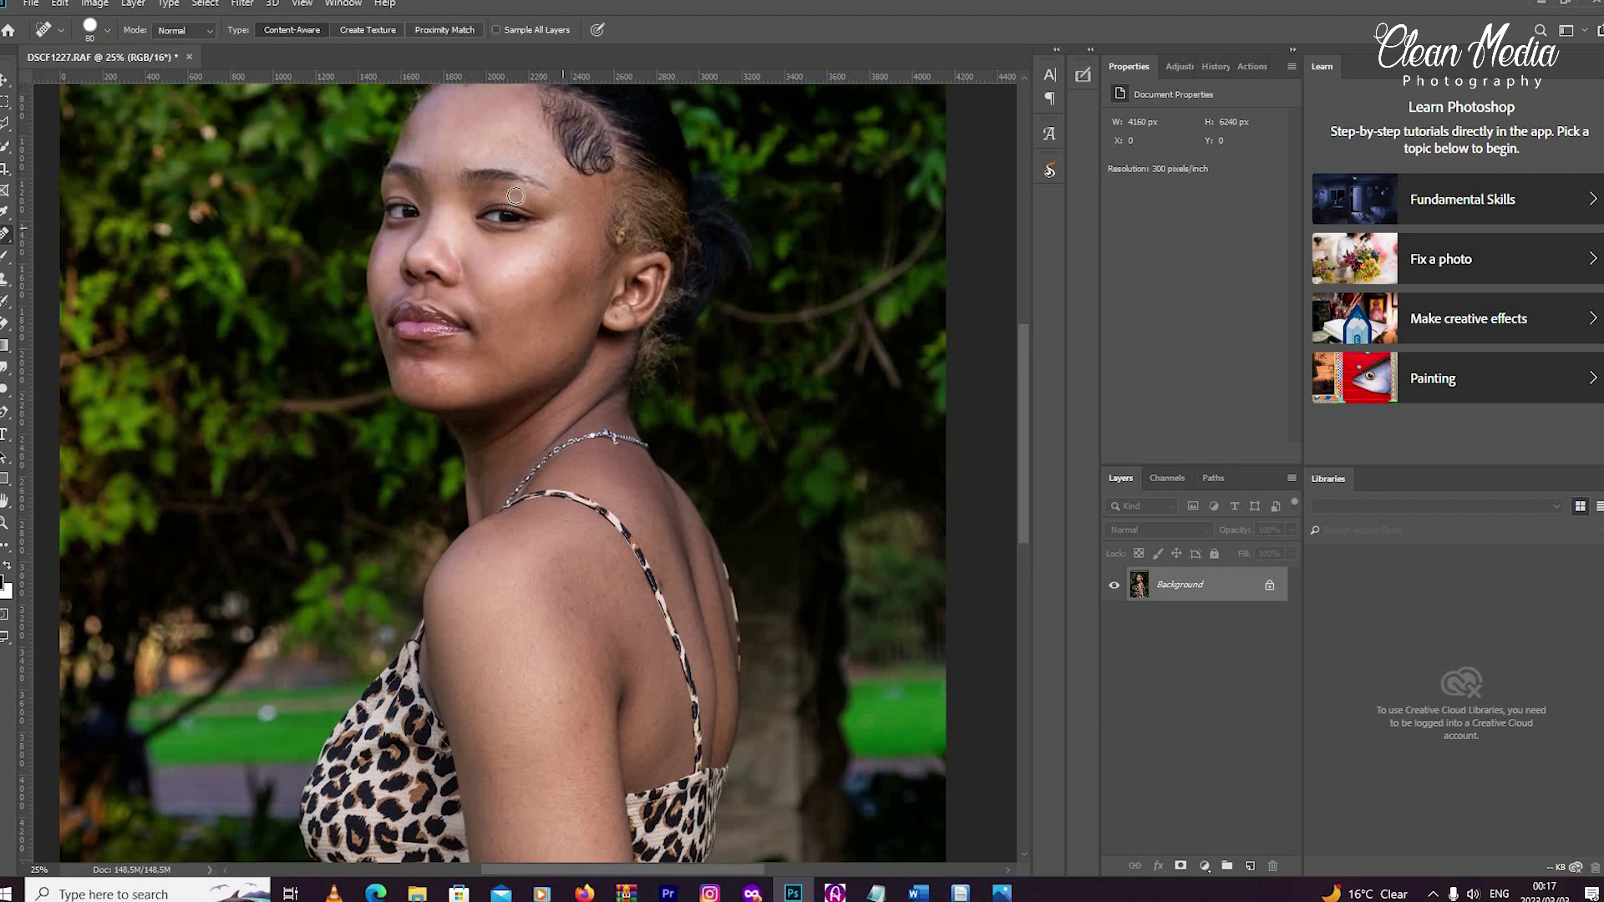
click(515, 196)
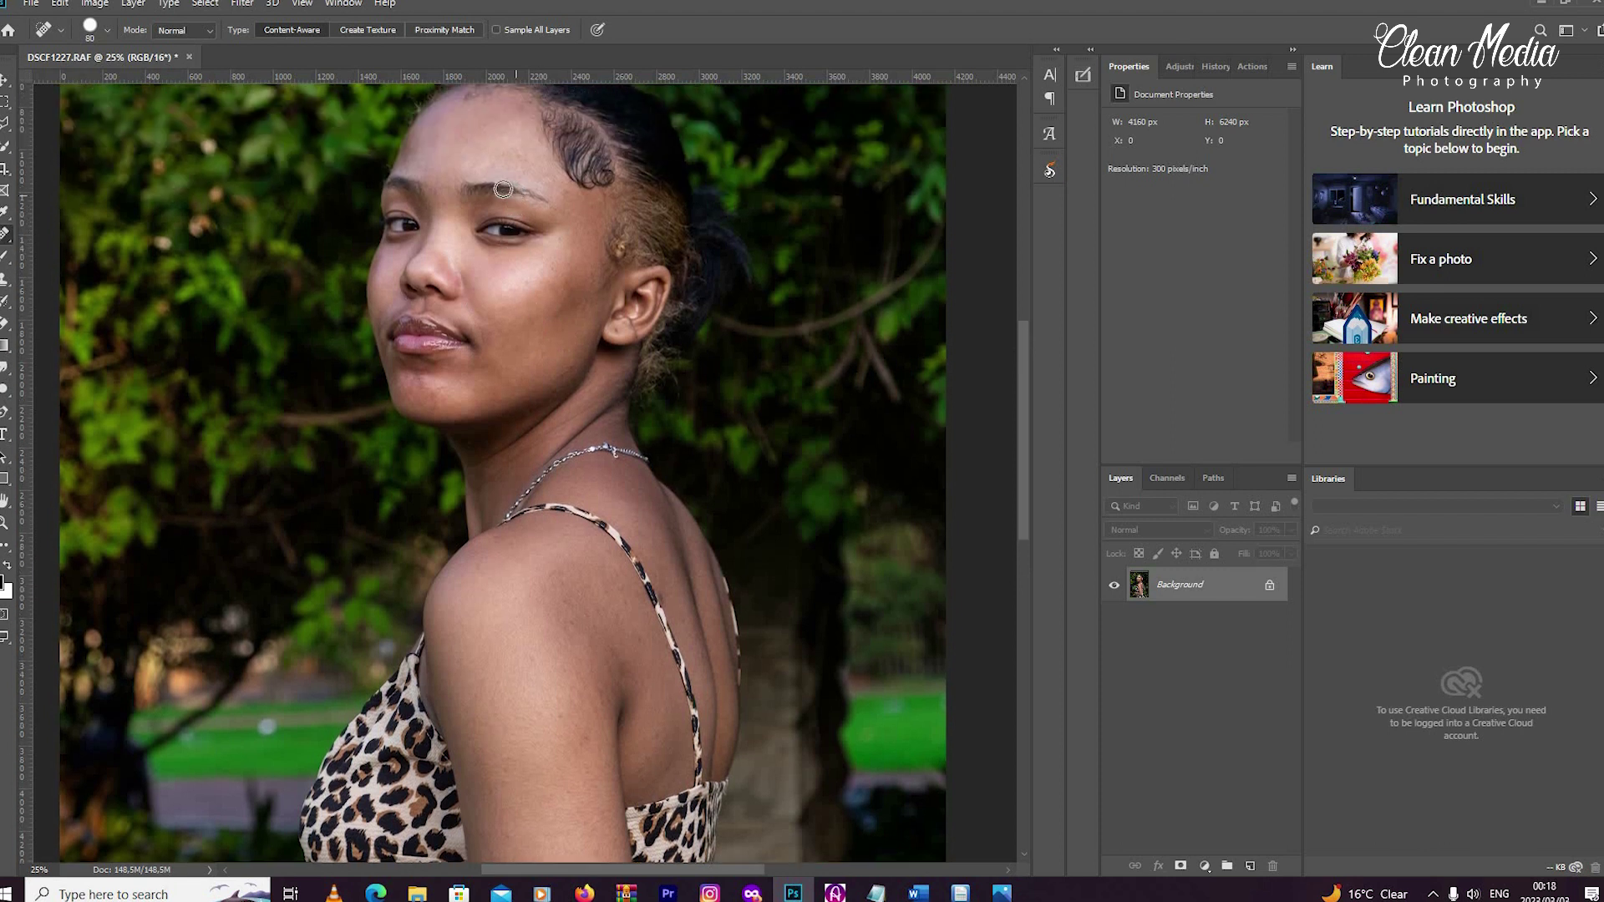
Check the healed face and skin with the whole photo fitted on screen.
scroll(516, 195, up, 2)
key(z)
right_click(380, 443)
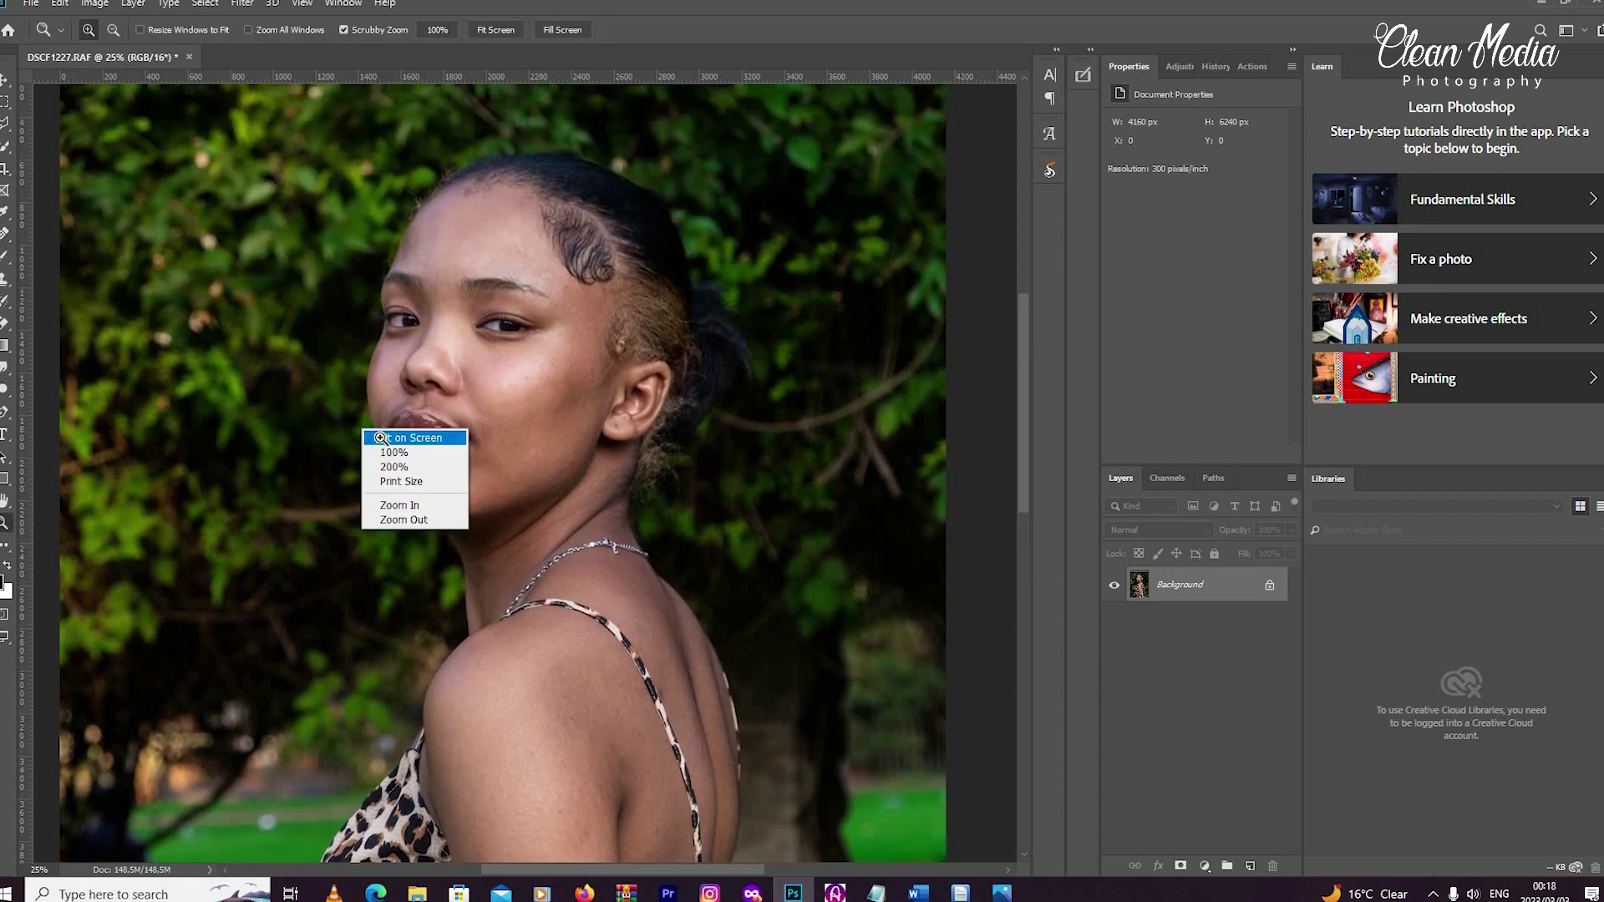
click(381, 439)
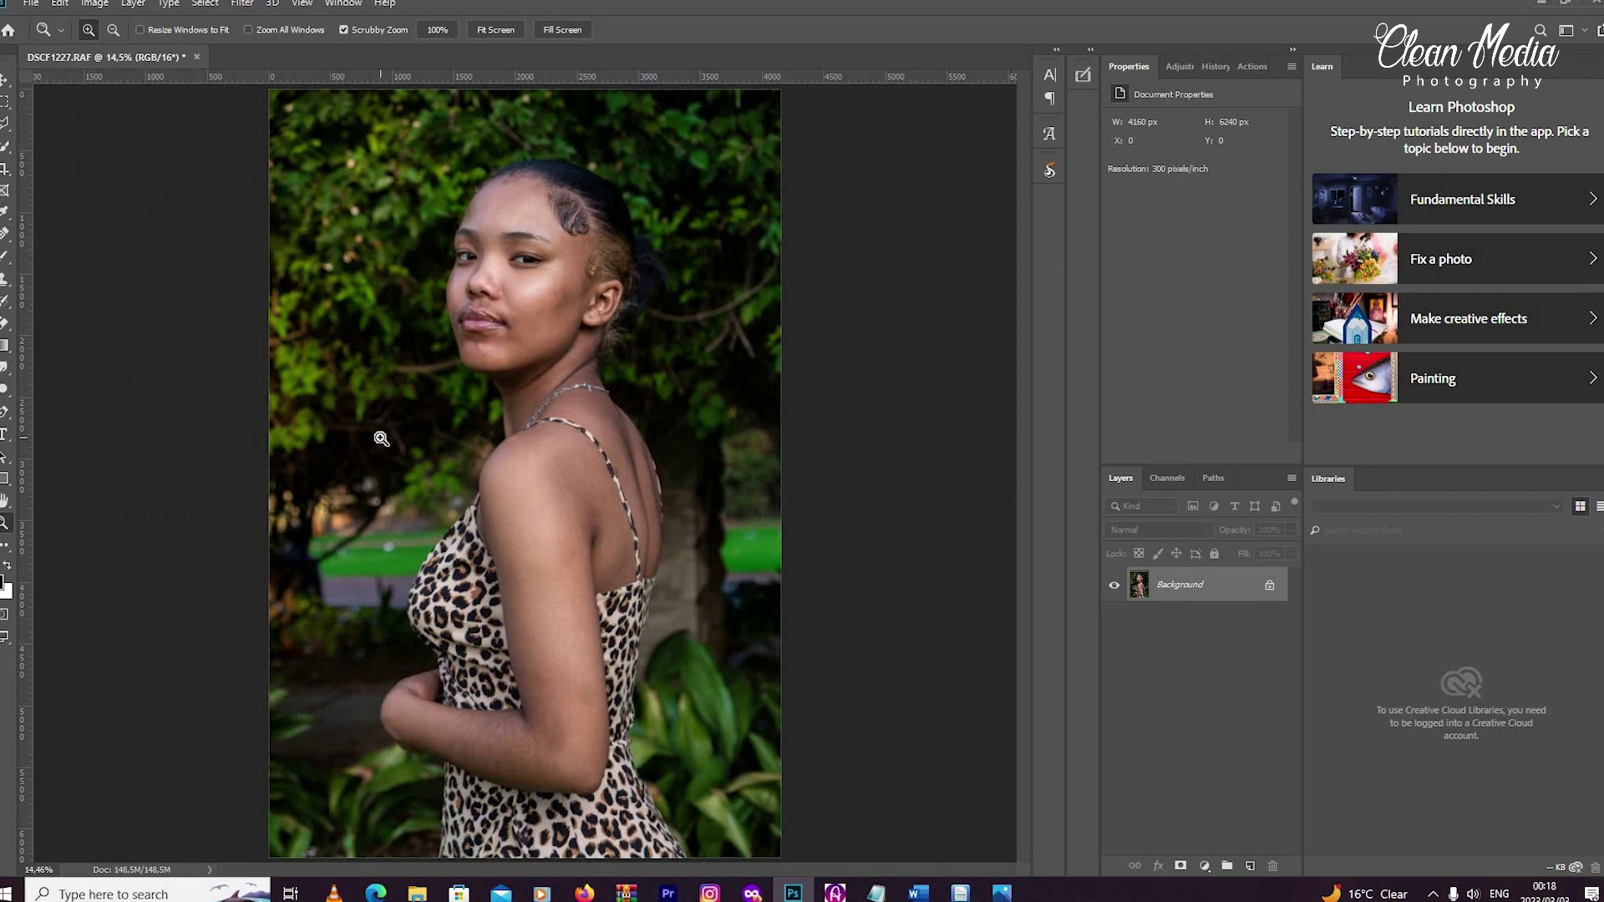
click(529, 181)
right_click(556, 196)
click(557, 194)
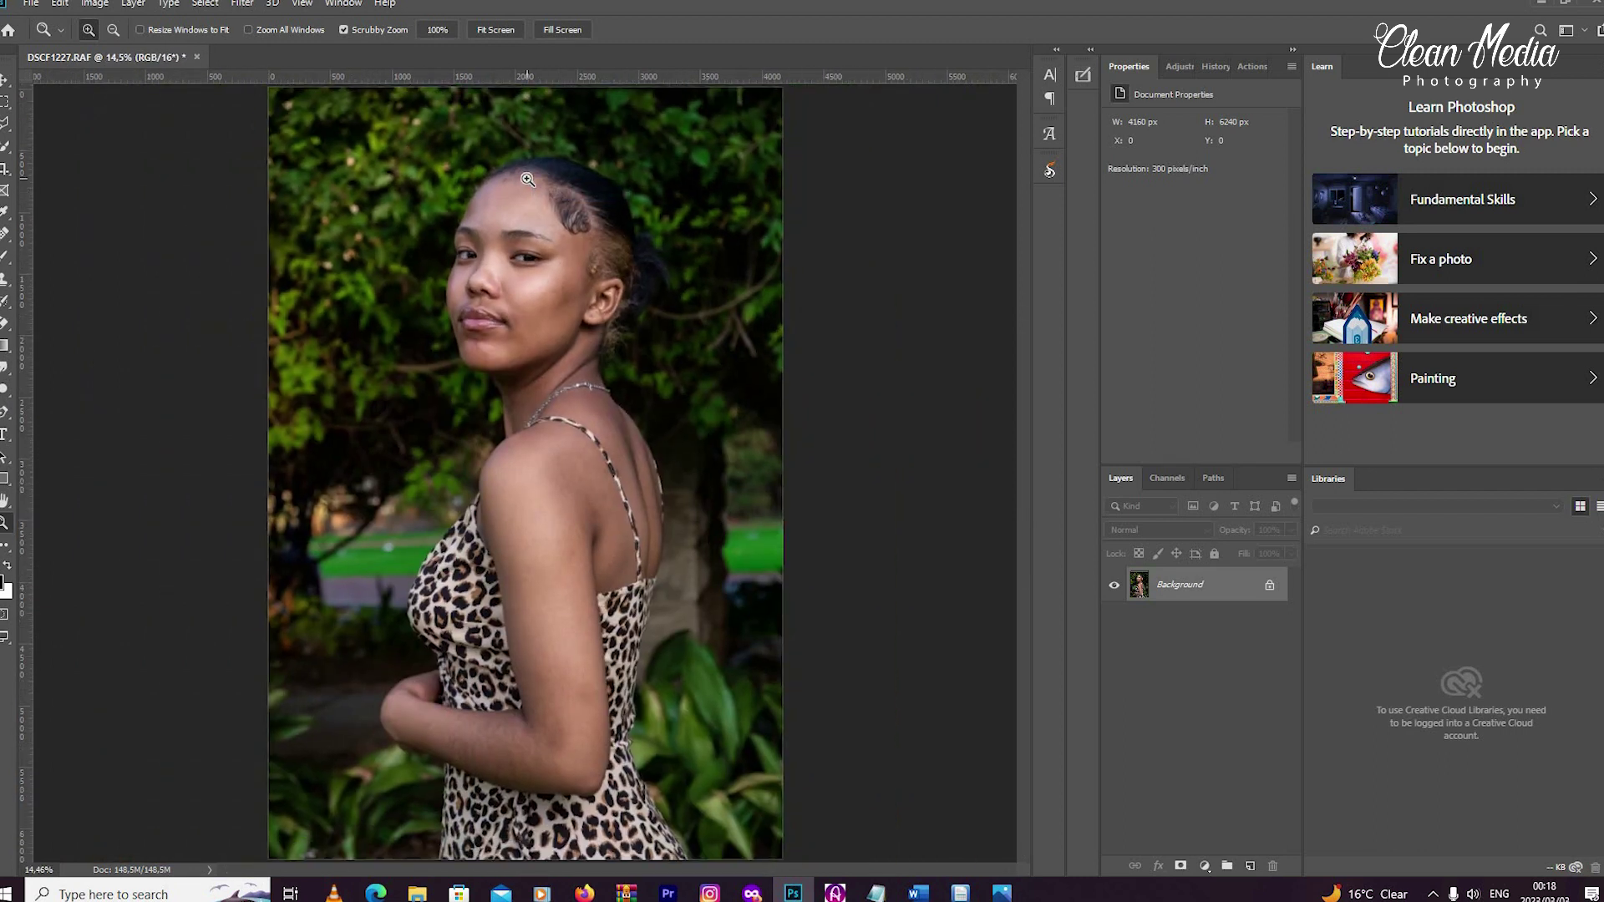
click(527, 190)
click(527, 191)
click(527, 190)
right_click(528, 191)
click(577, 199)
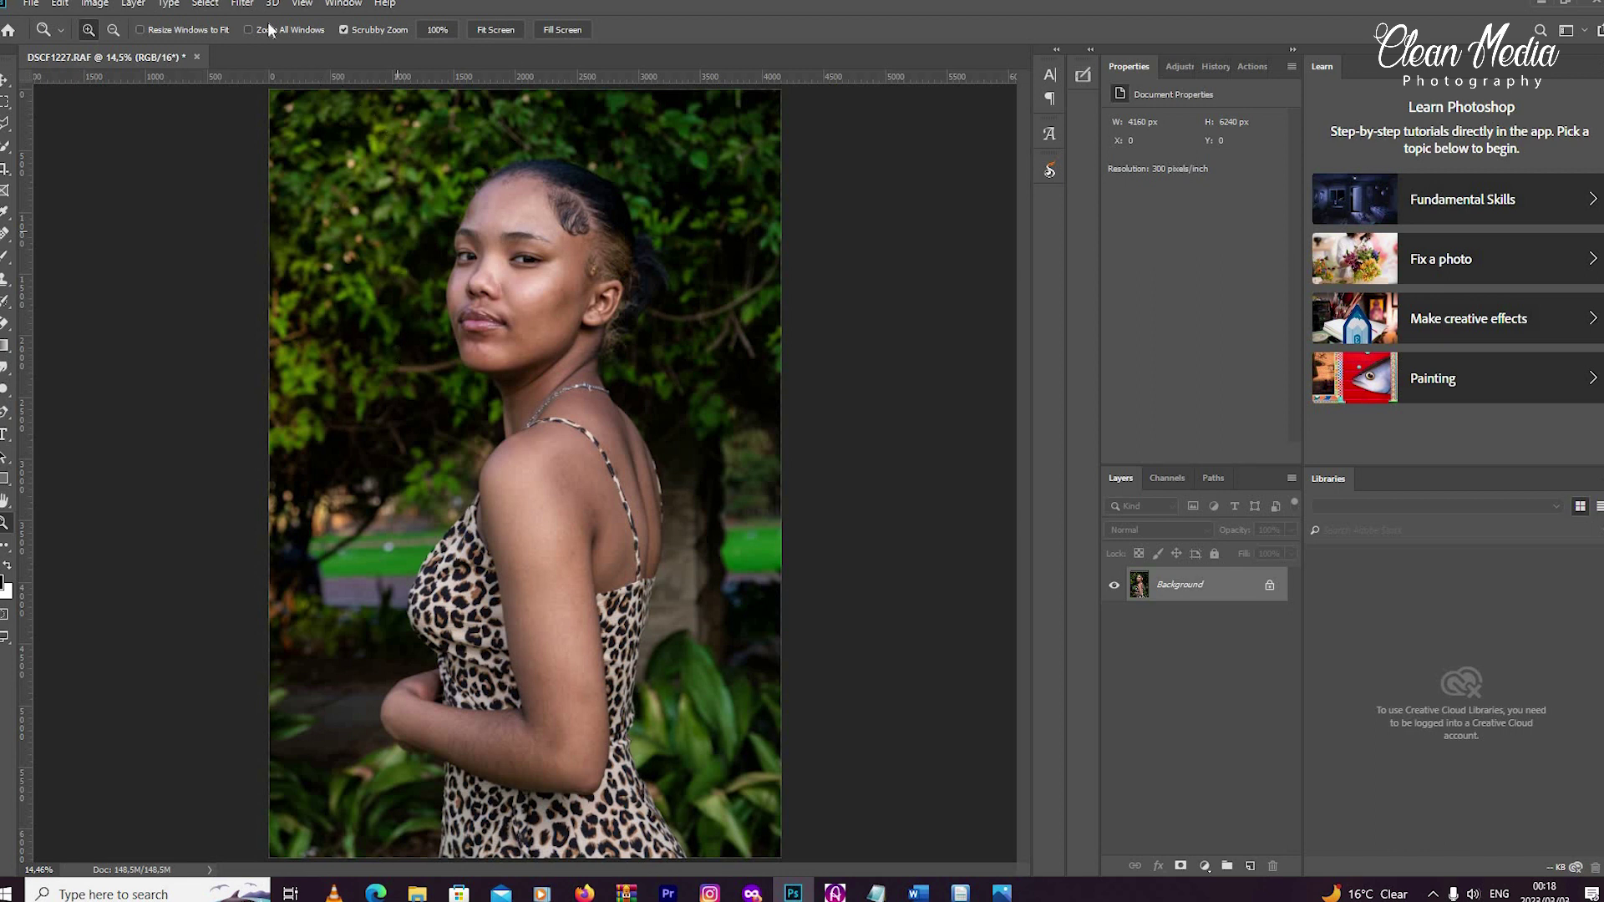
Run the SkinFiner filter on the photo and apply its Skin Tone-Contrast preset.
click(242, 4)
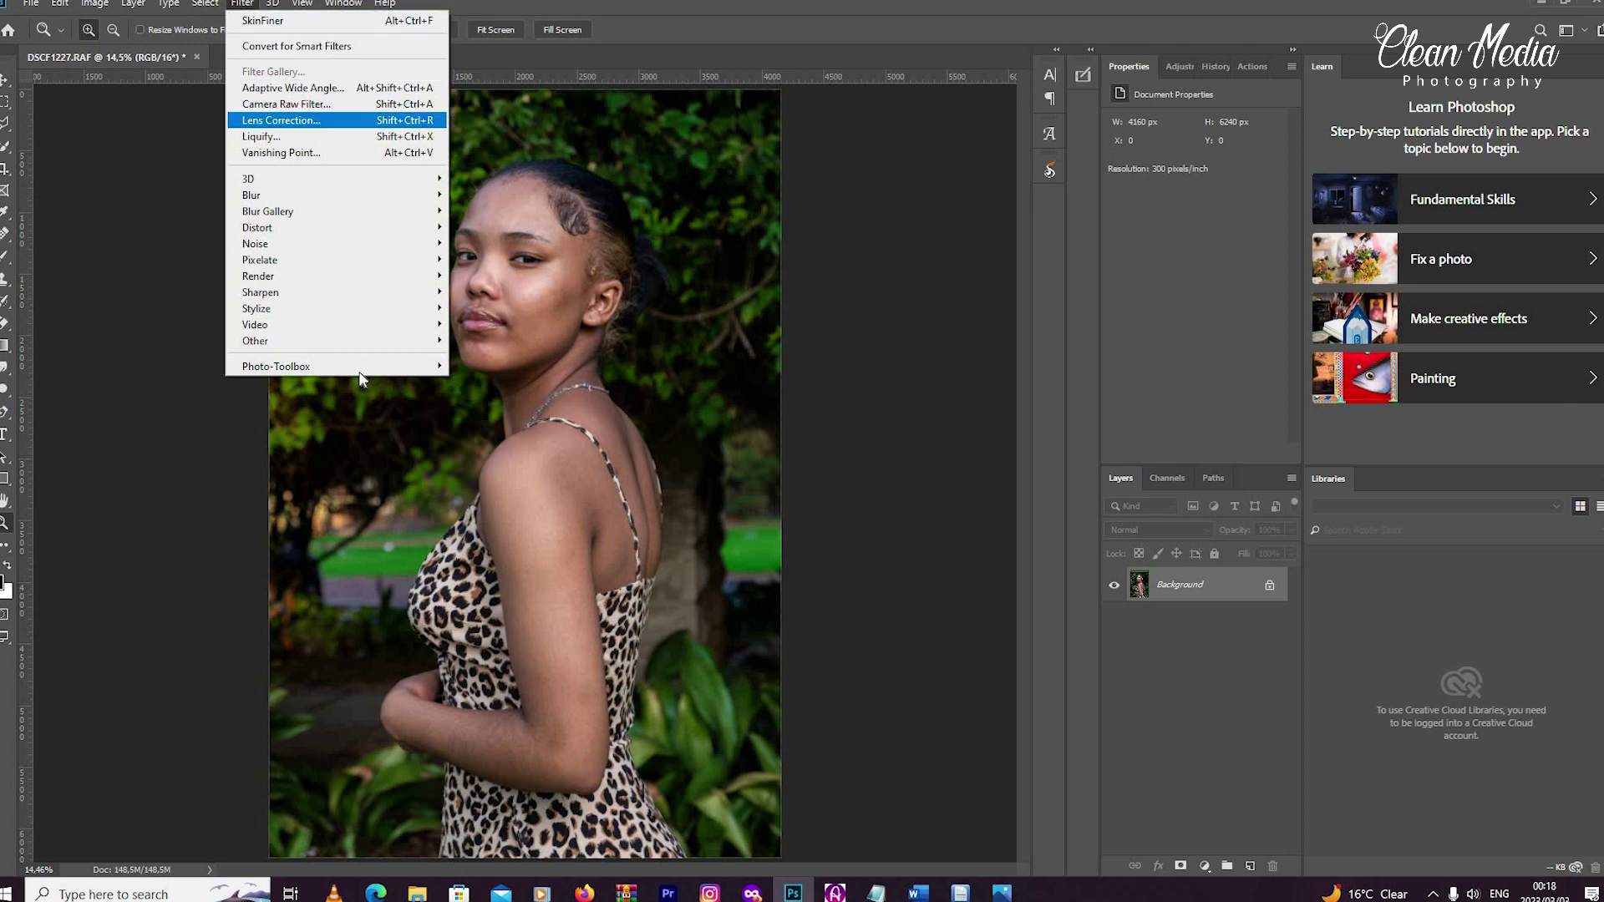
mouse_move(360, 373)
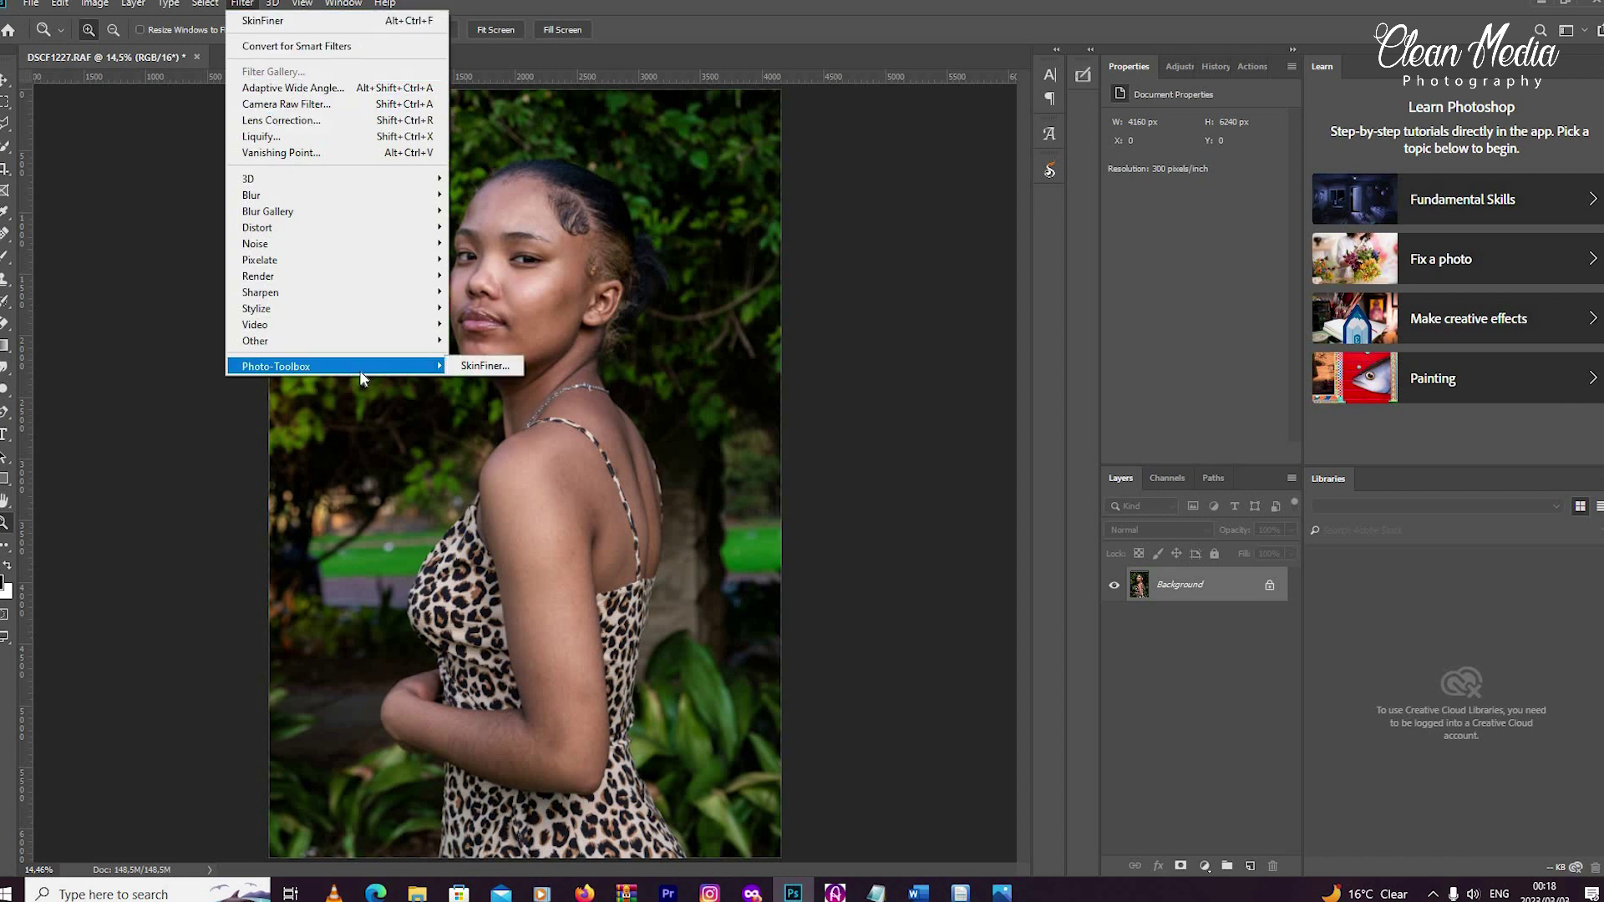
click(470, 367)
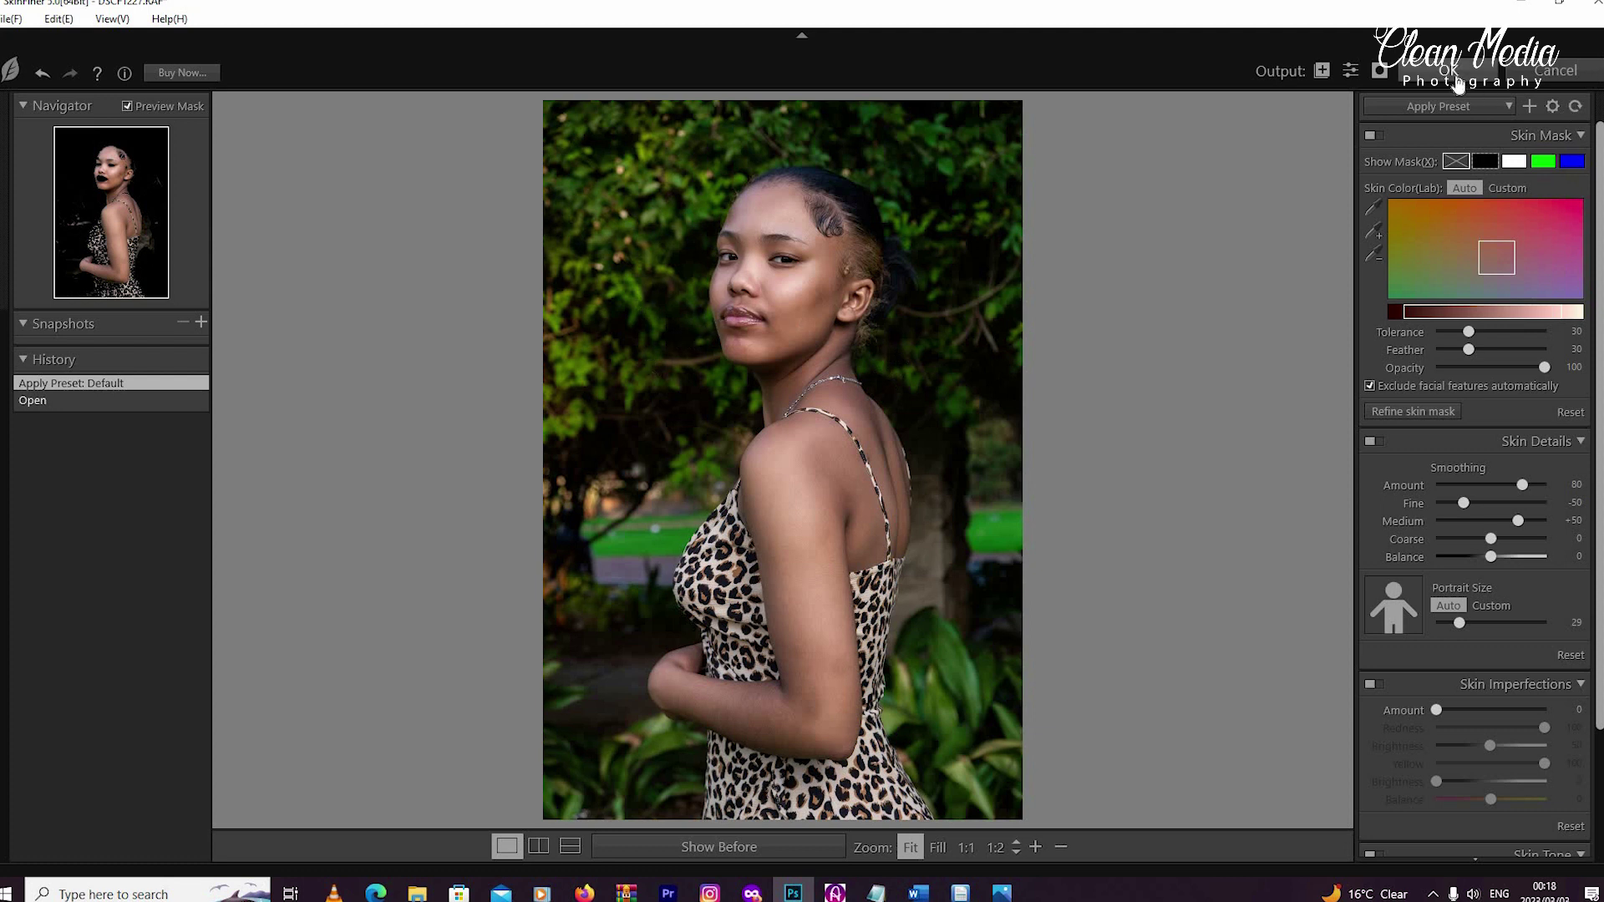
click(1496, 109)
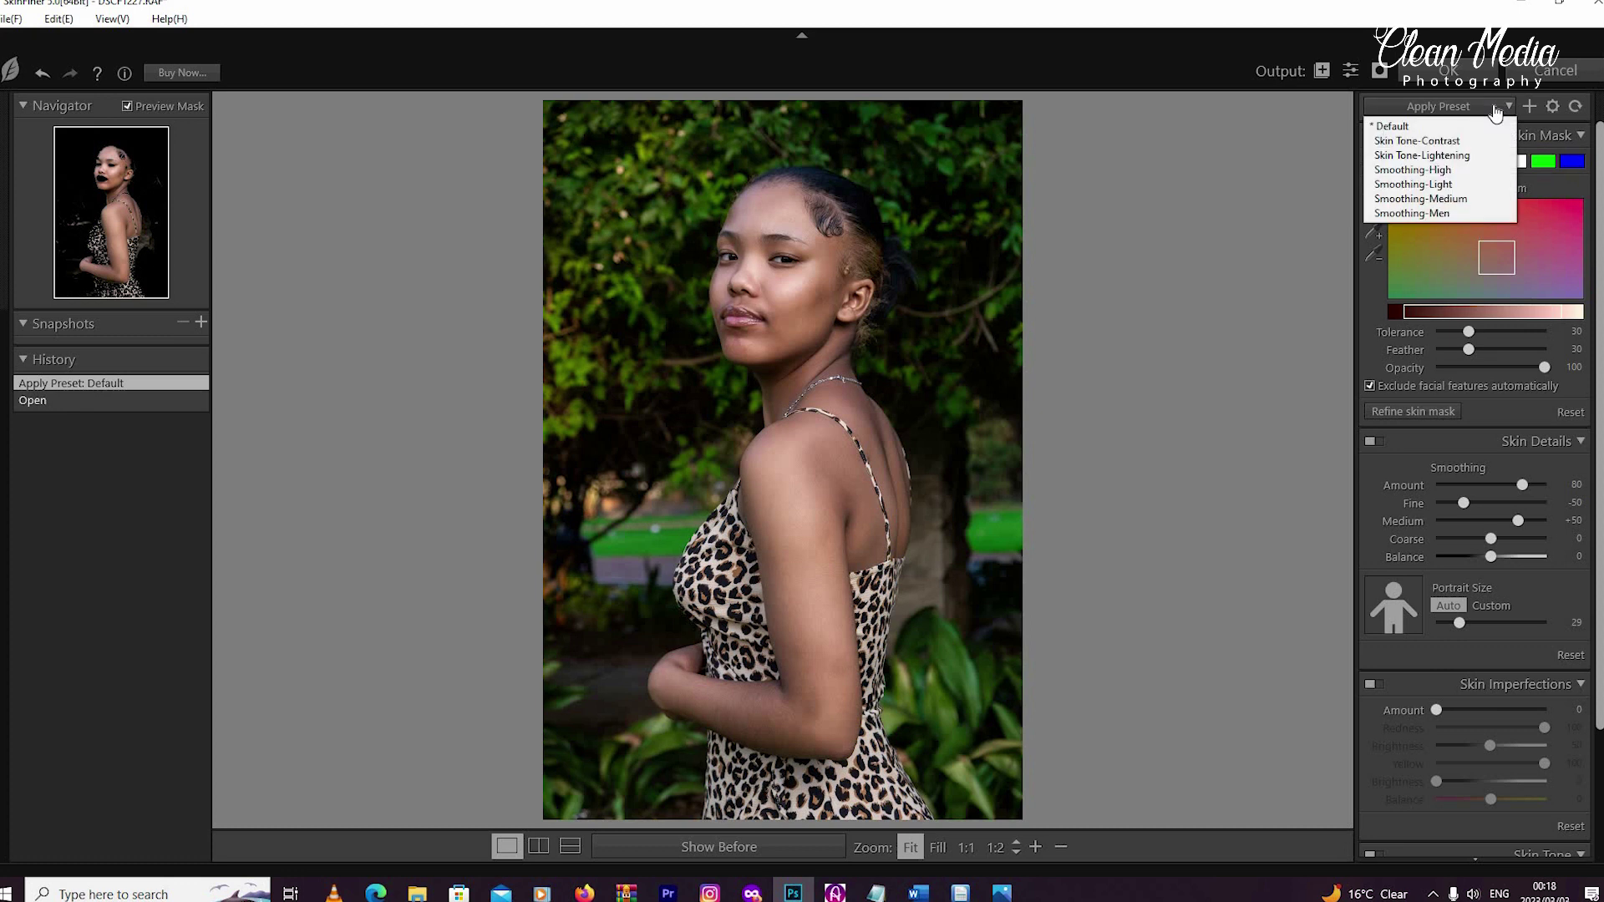
click(1409, 140)
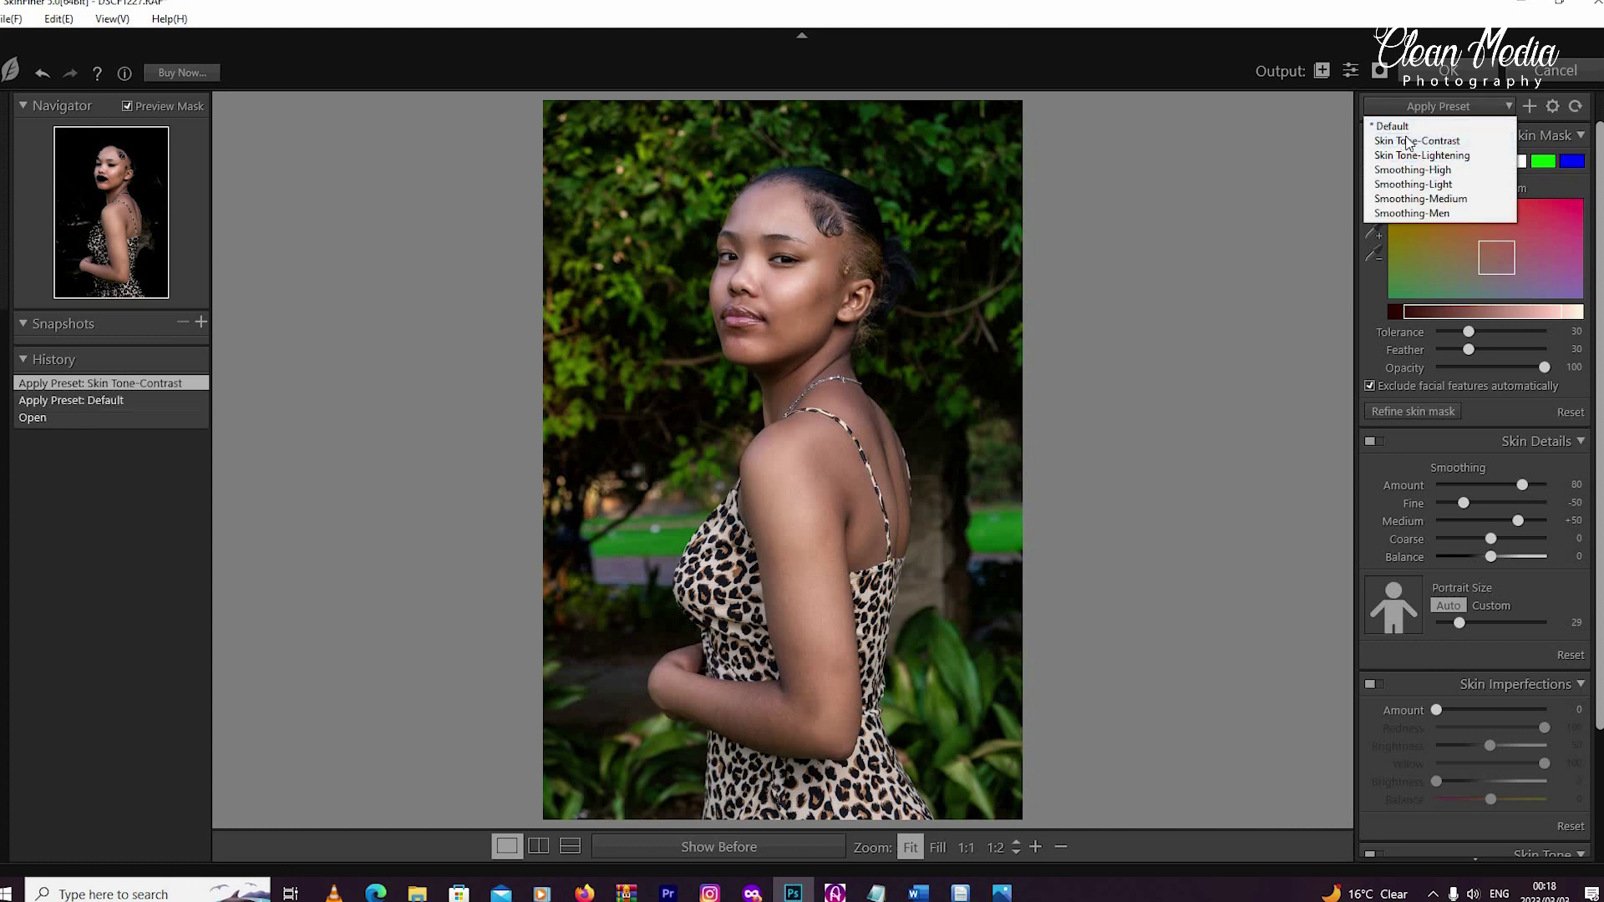
Try the Skin Tone-Lightening and Smoothing-High presets and inspect the face at 1:1.
click(1462, 107)
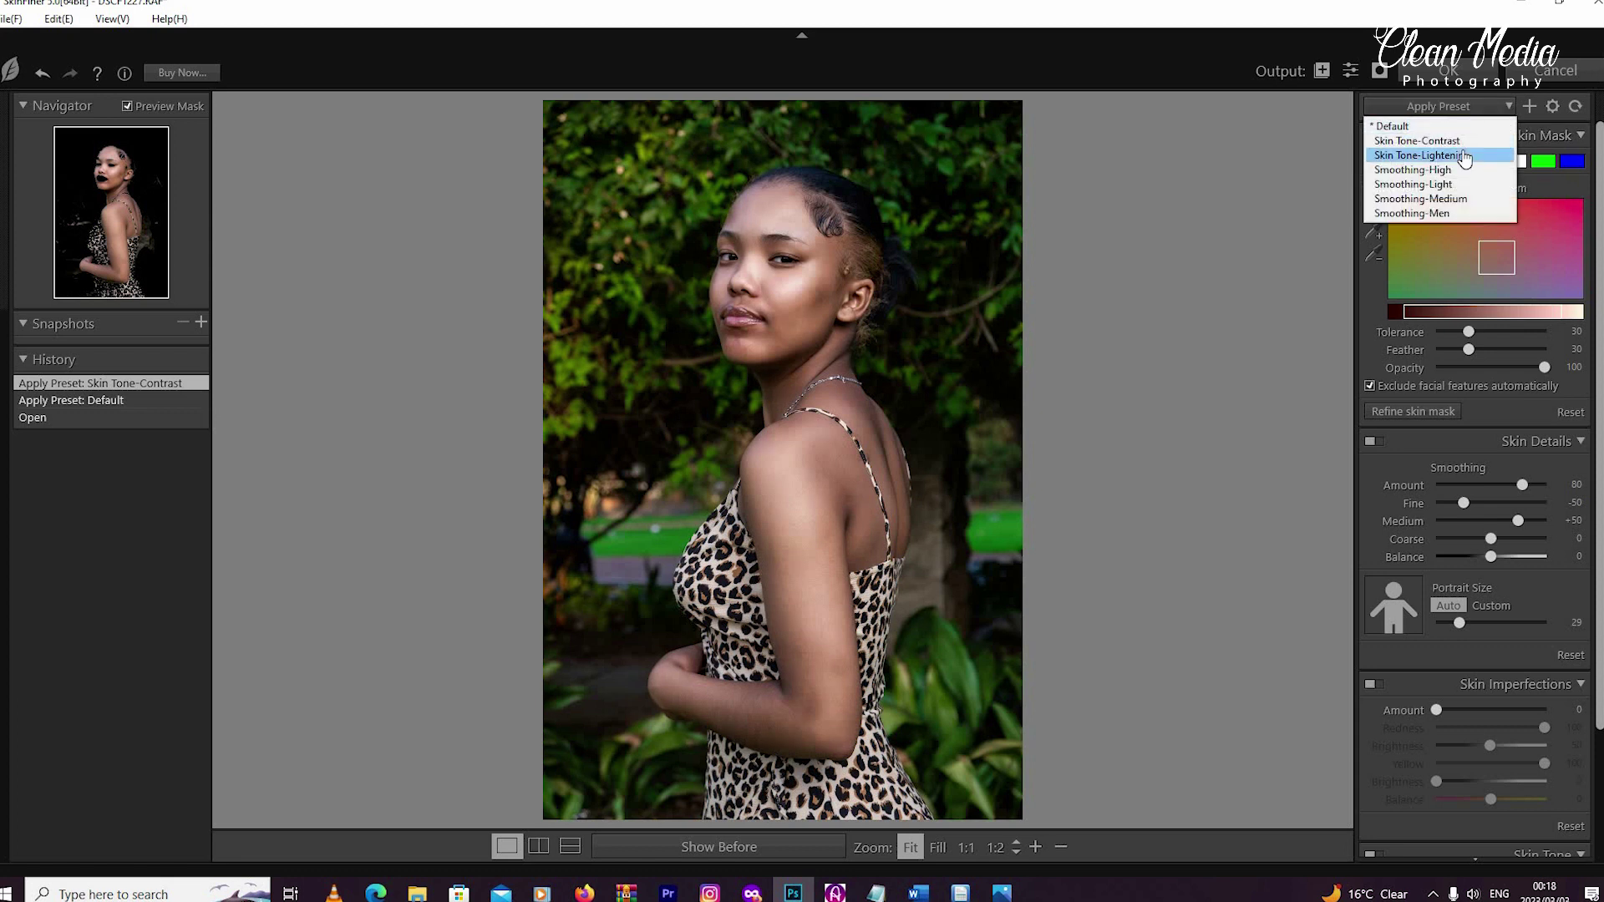
click(1463, 156)
click(1458, 107)
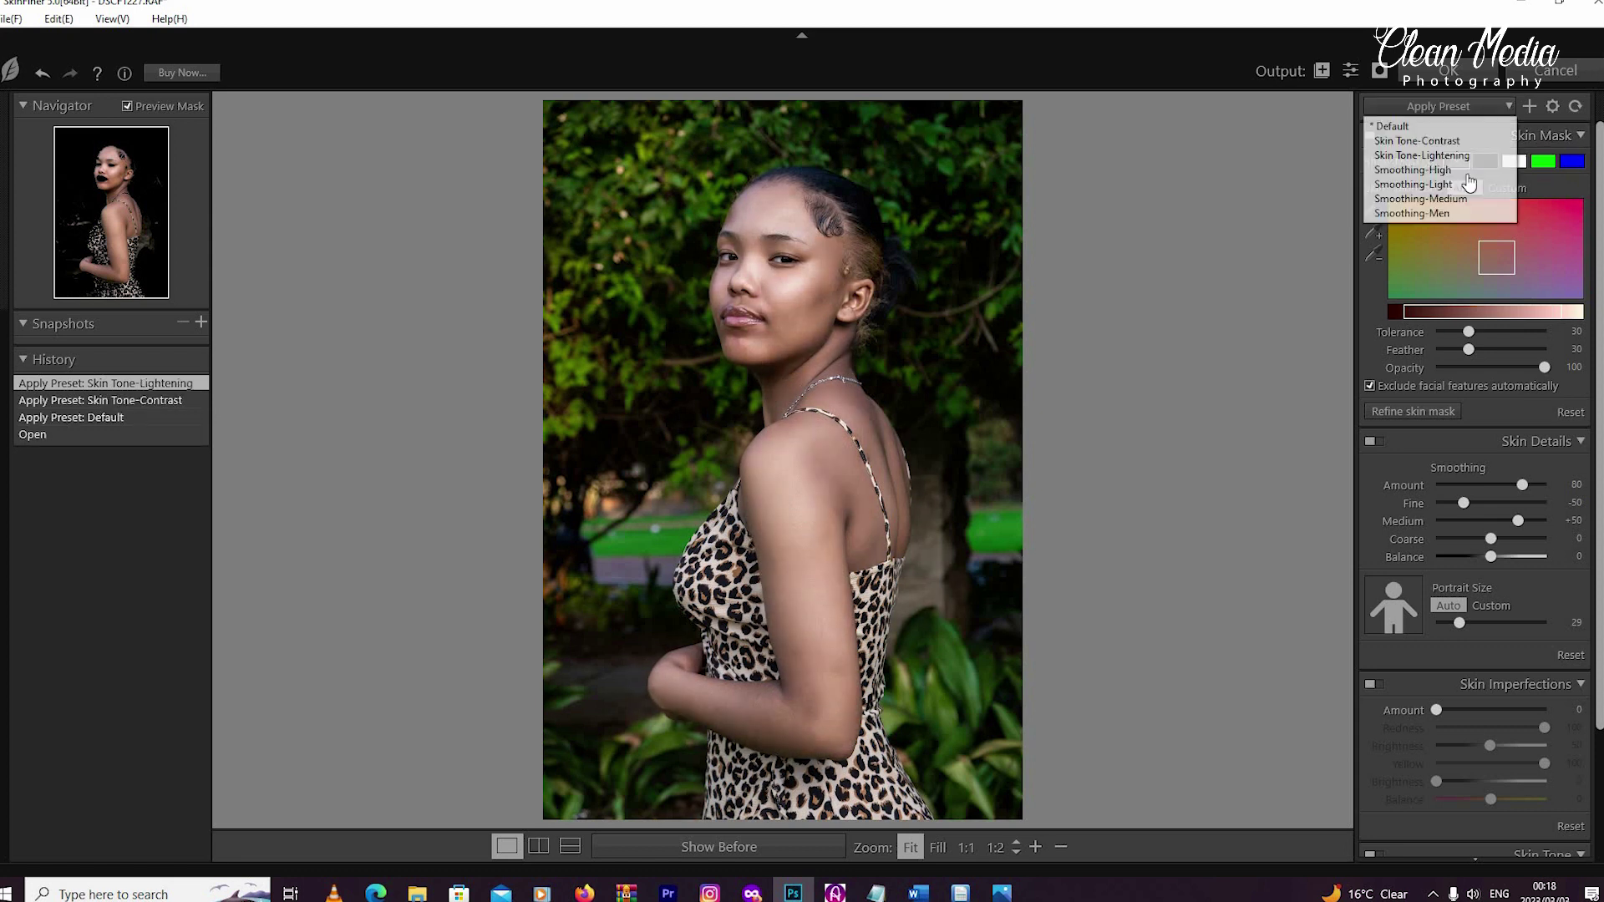
click(1468, 174)
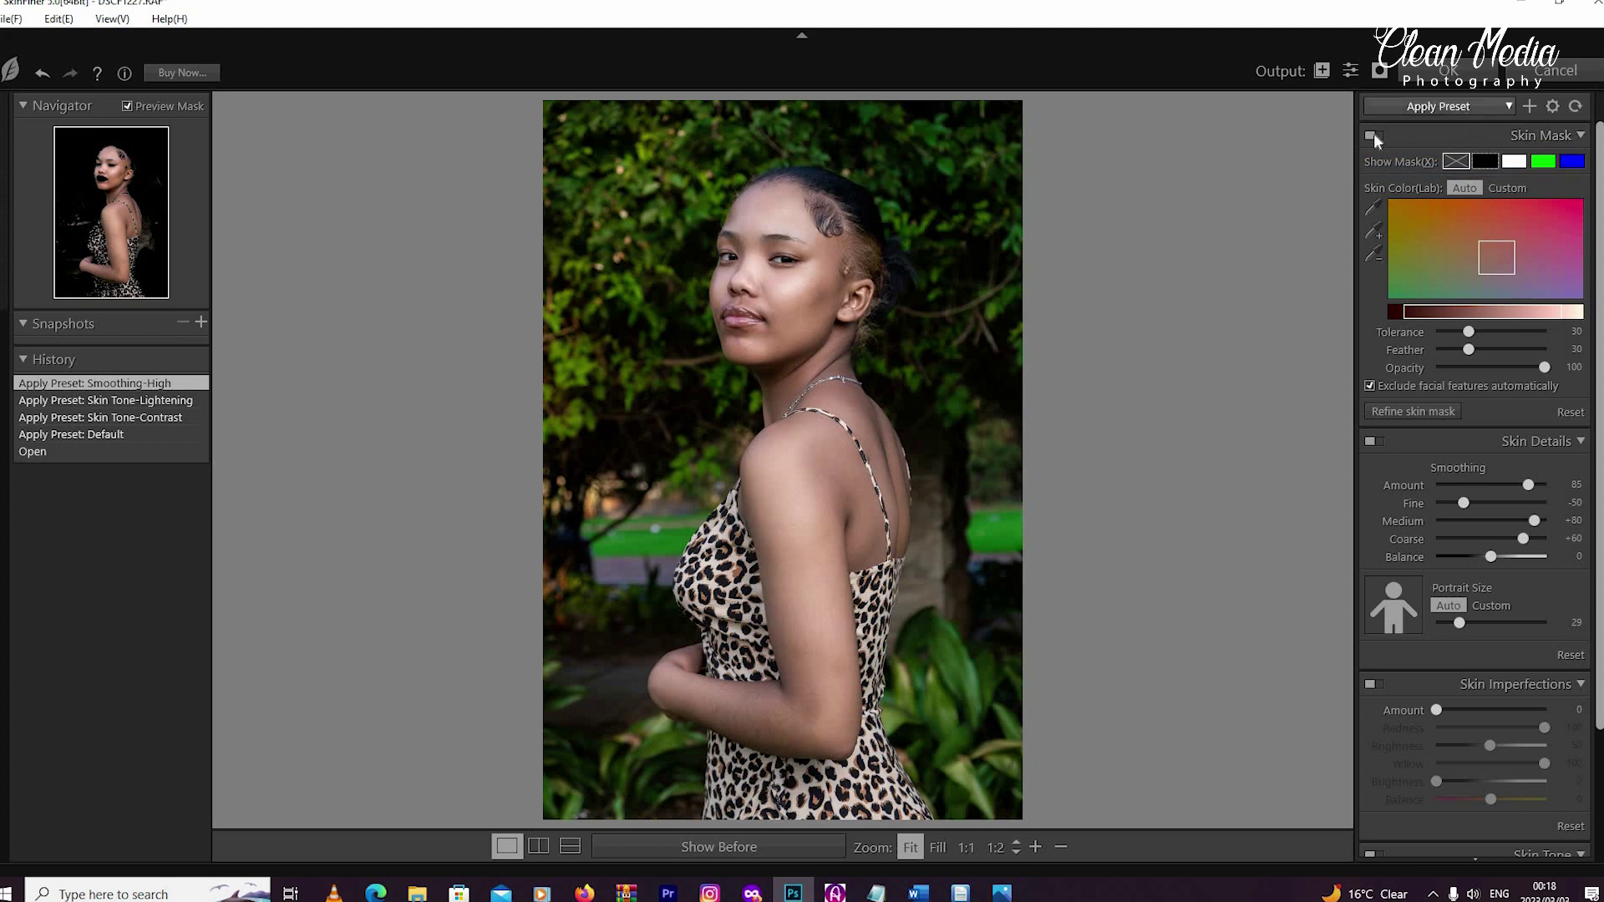
click(839, 299)
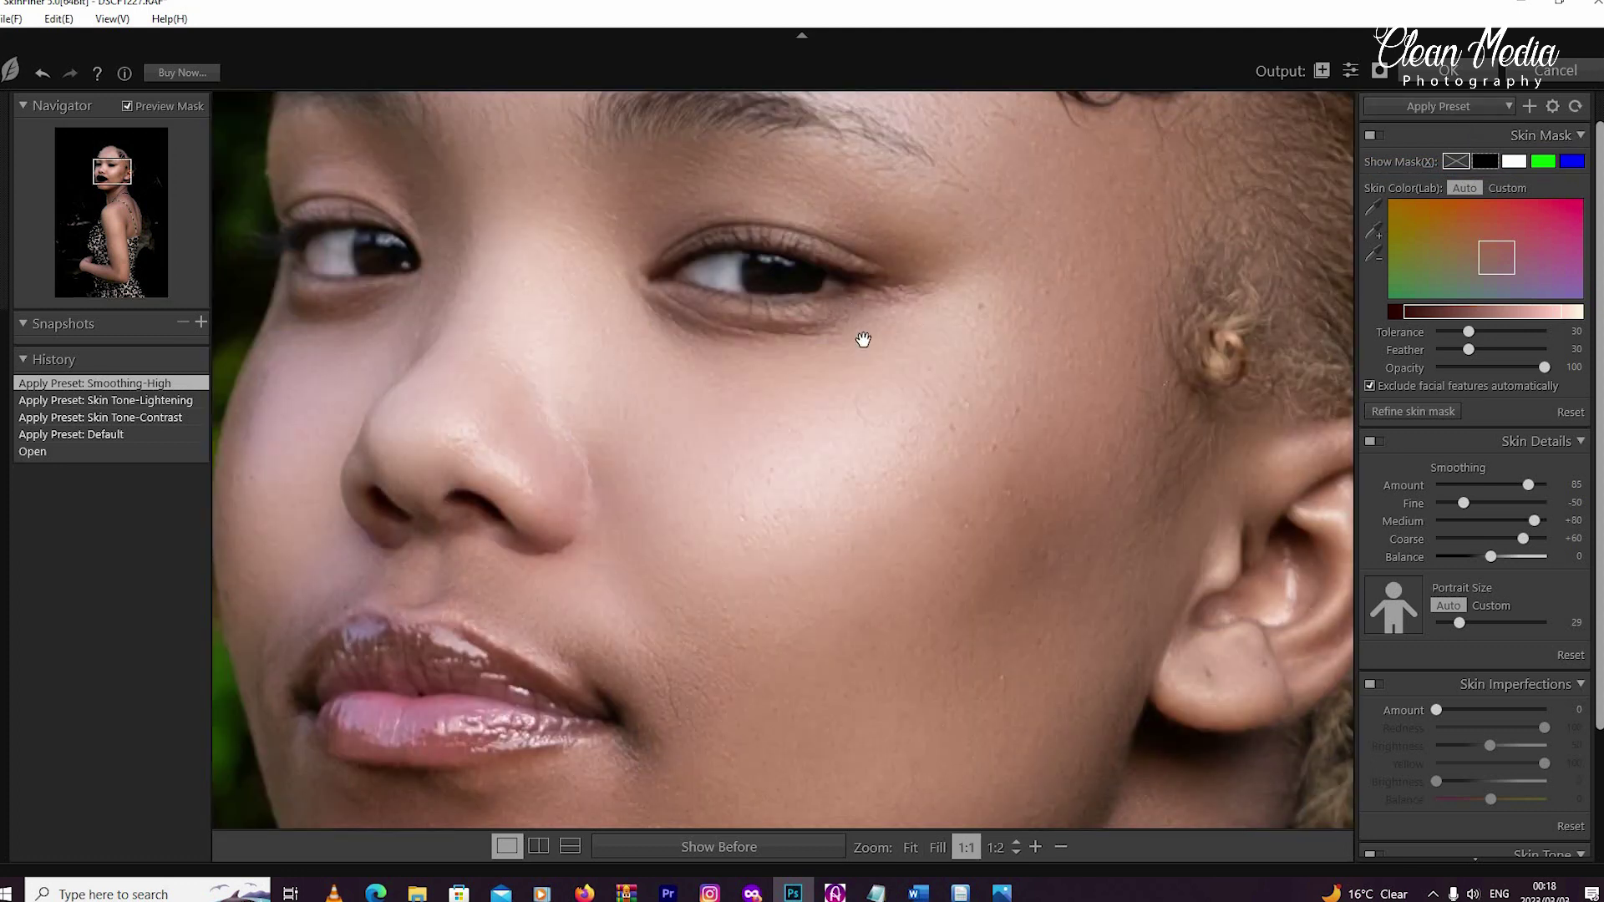
click(867, 344)
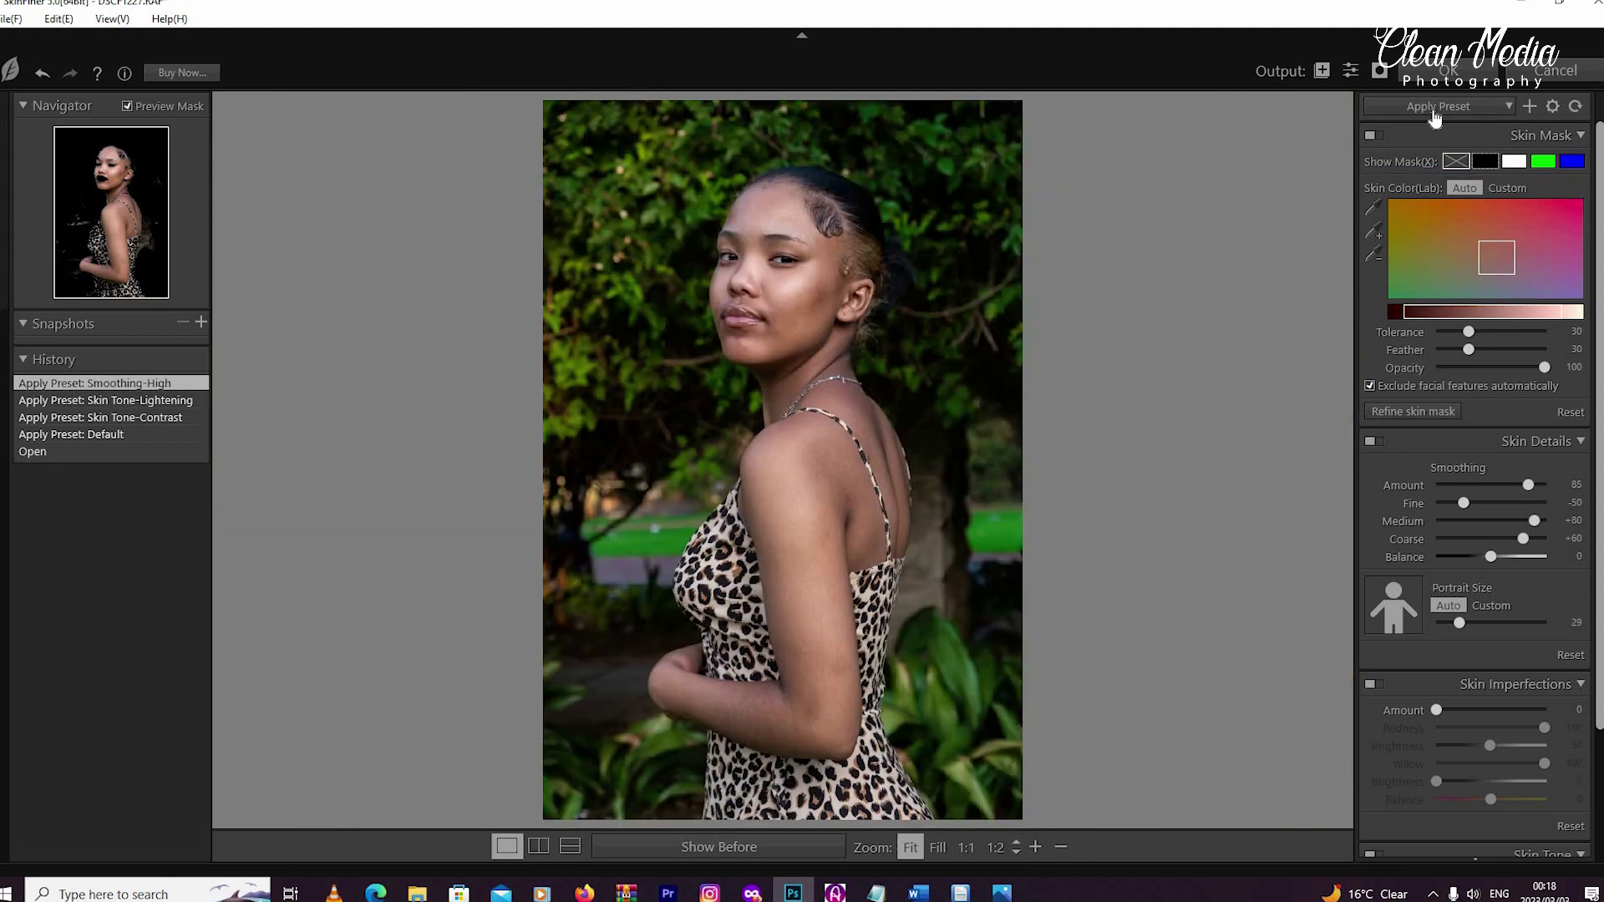
Try the Smoothing-Light, Smoothing-Medium and Smoothing-Men presets and inspect the skin around the eye at 1:1.
click(1434, 113)
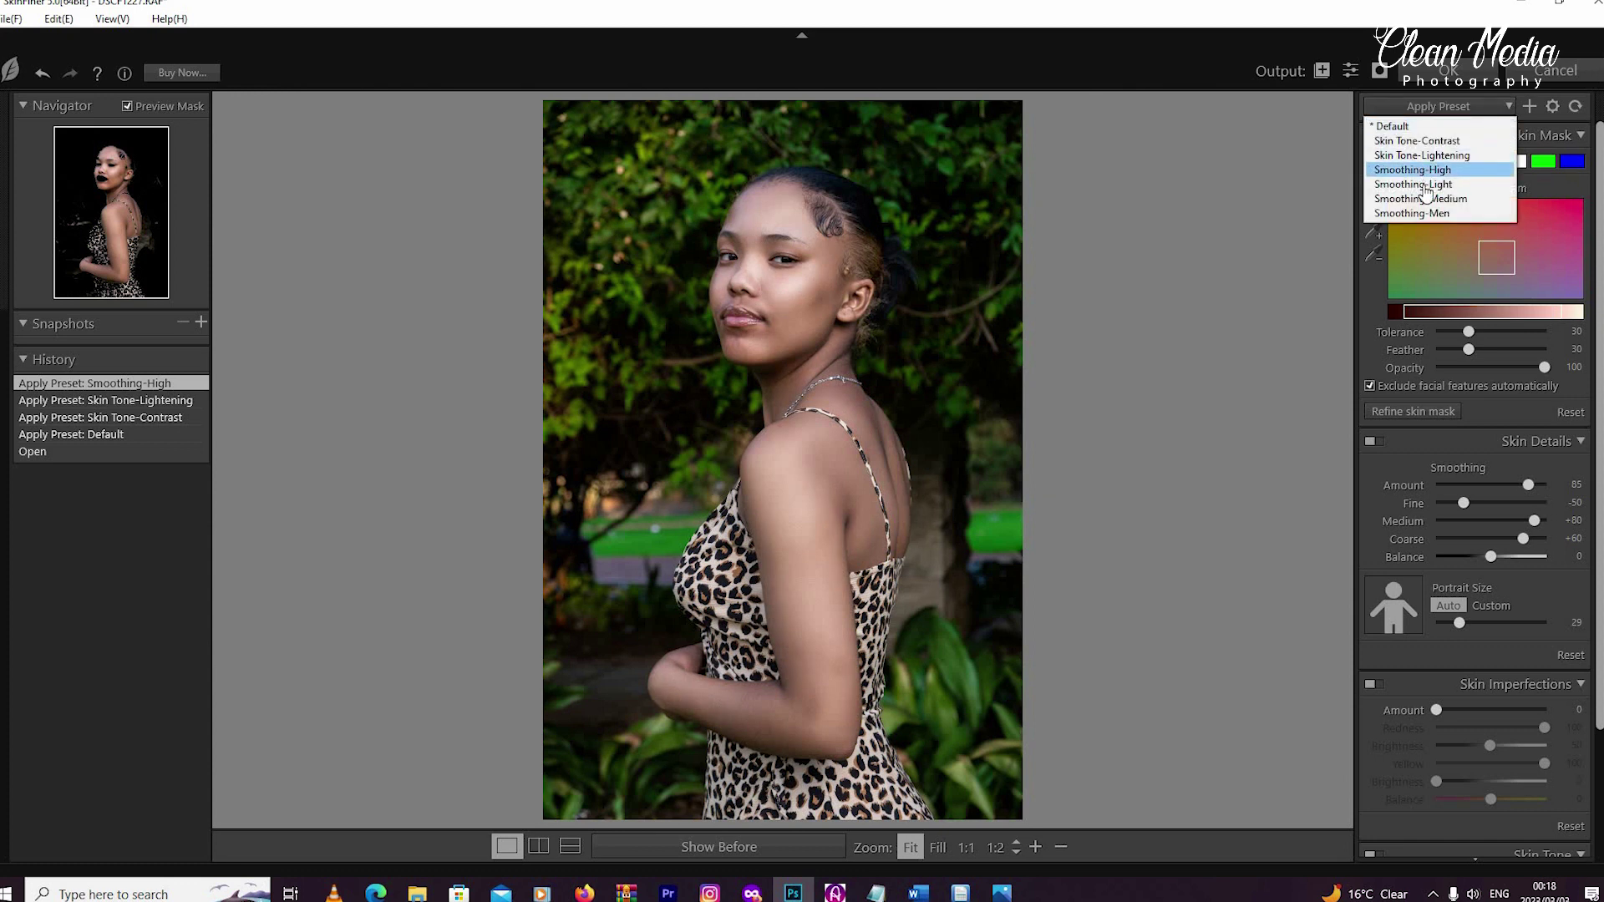
click(1427, 184)
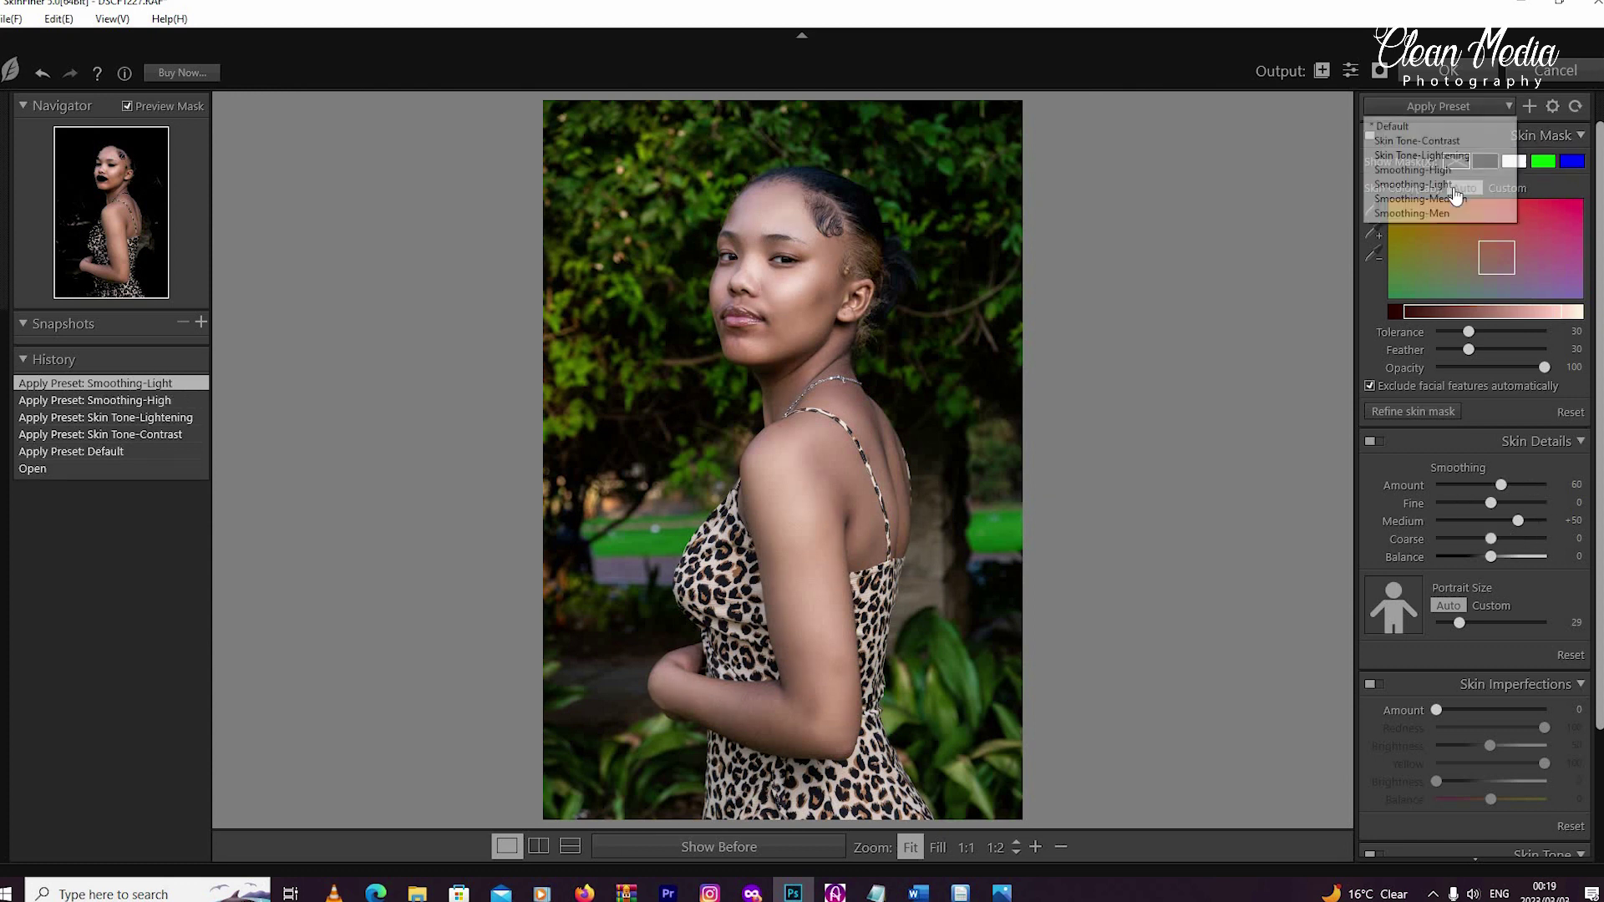
click(1455, 198)
click(1453, 107)
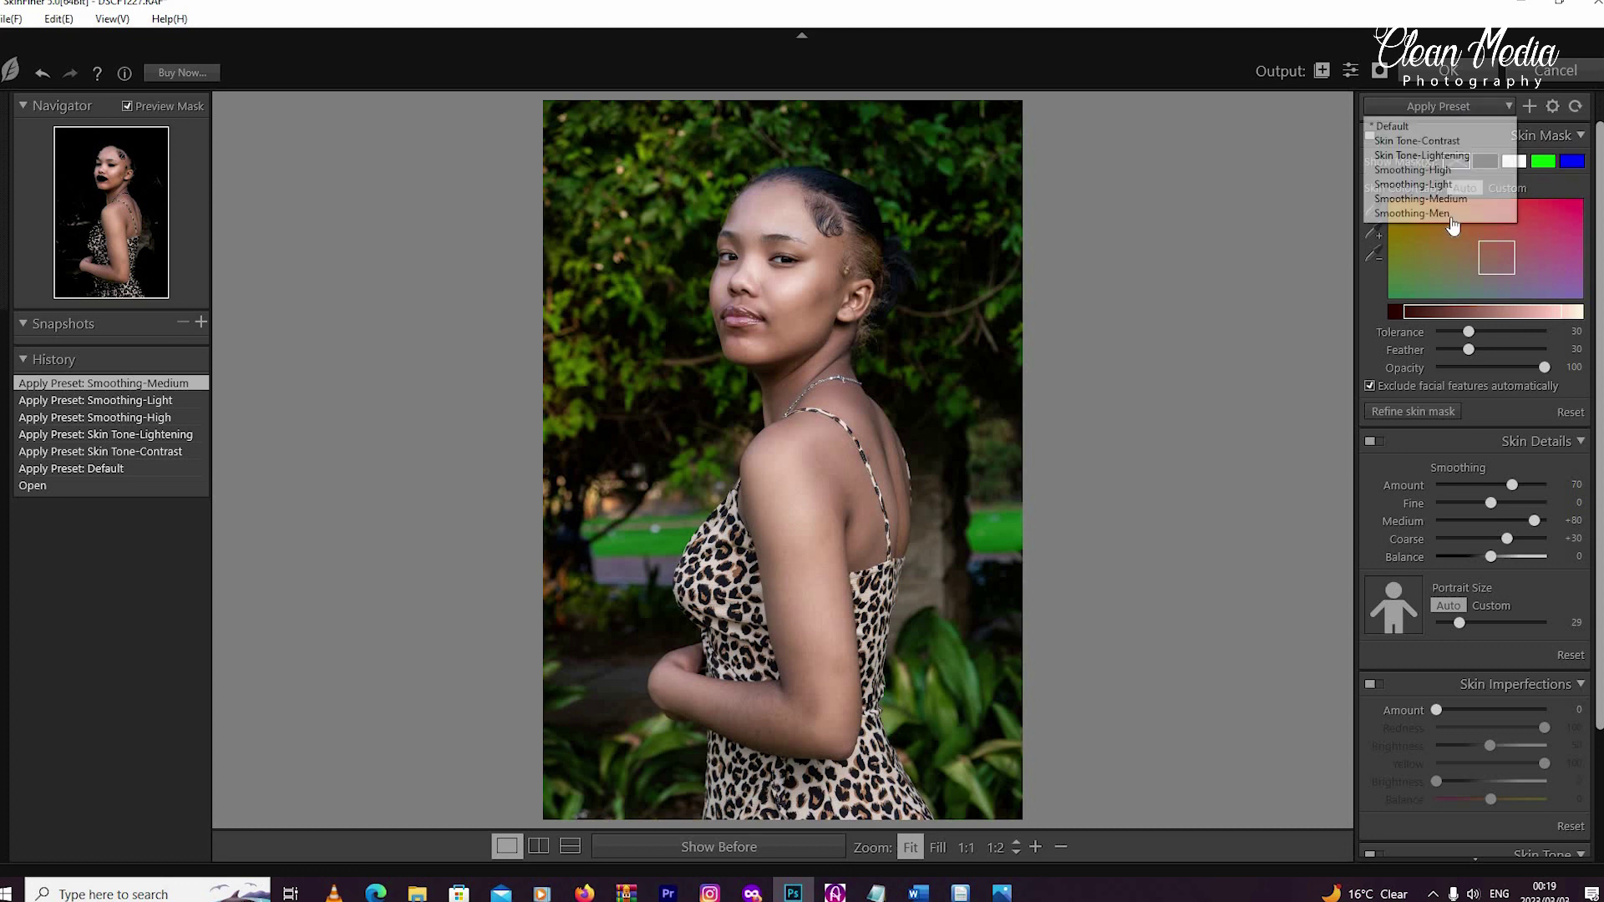
click(1438, 213)
click(830, 313)
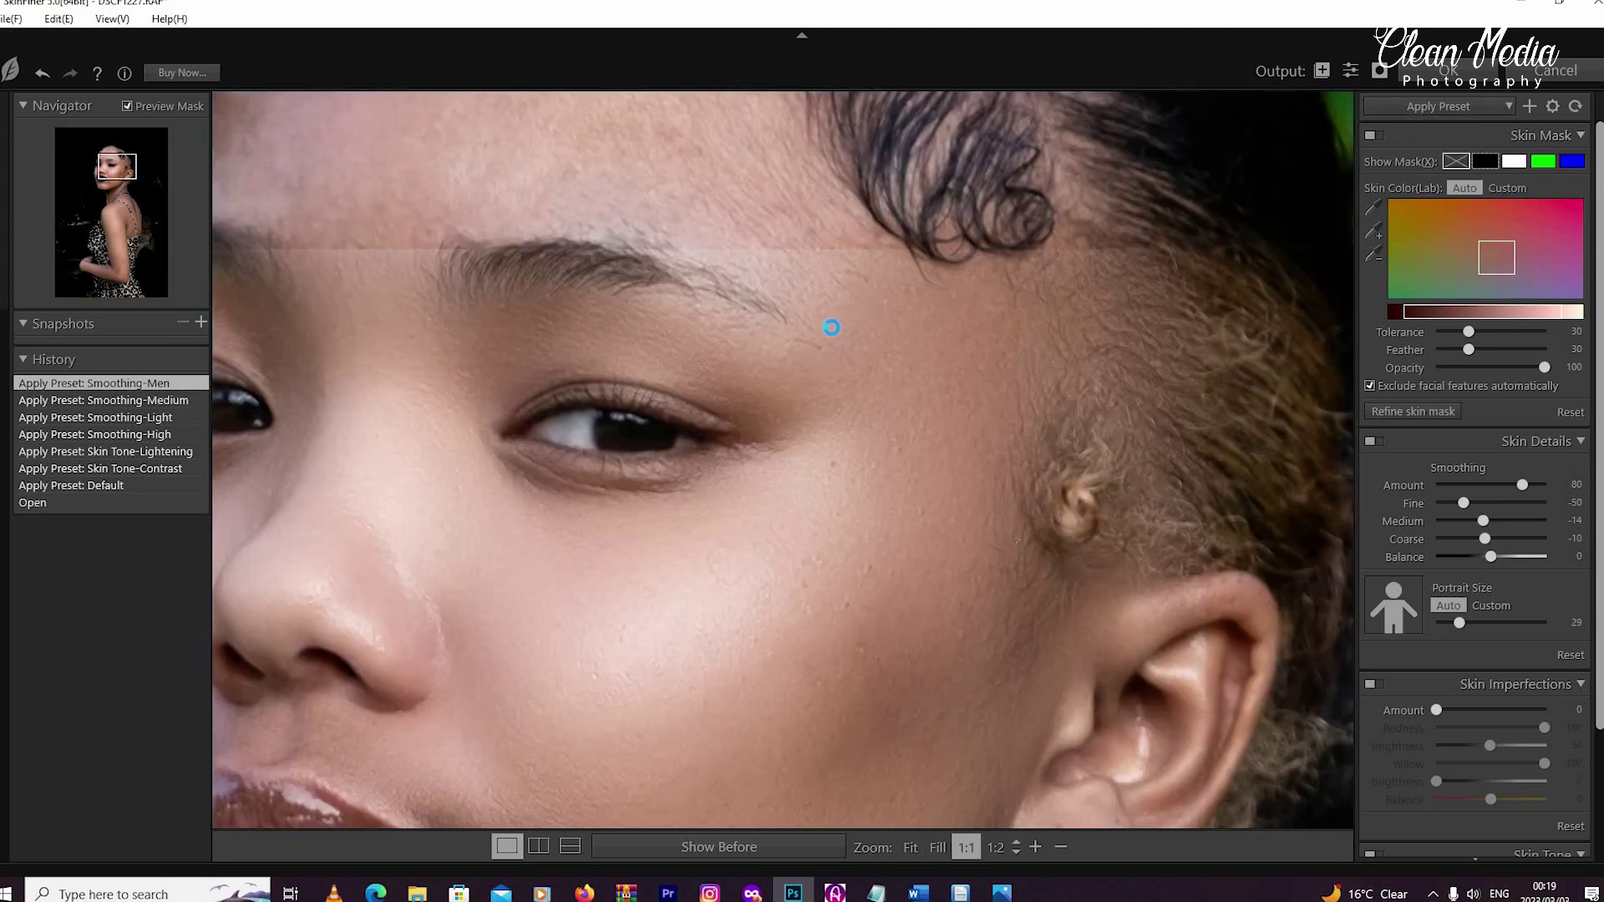
click(839, 325)
Apply the Default preset and set the smoothing Amount to 88, Coarse to +7 and Balance to -10.
click(1419, 108)
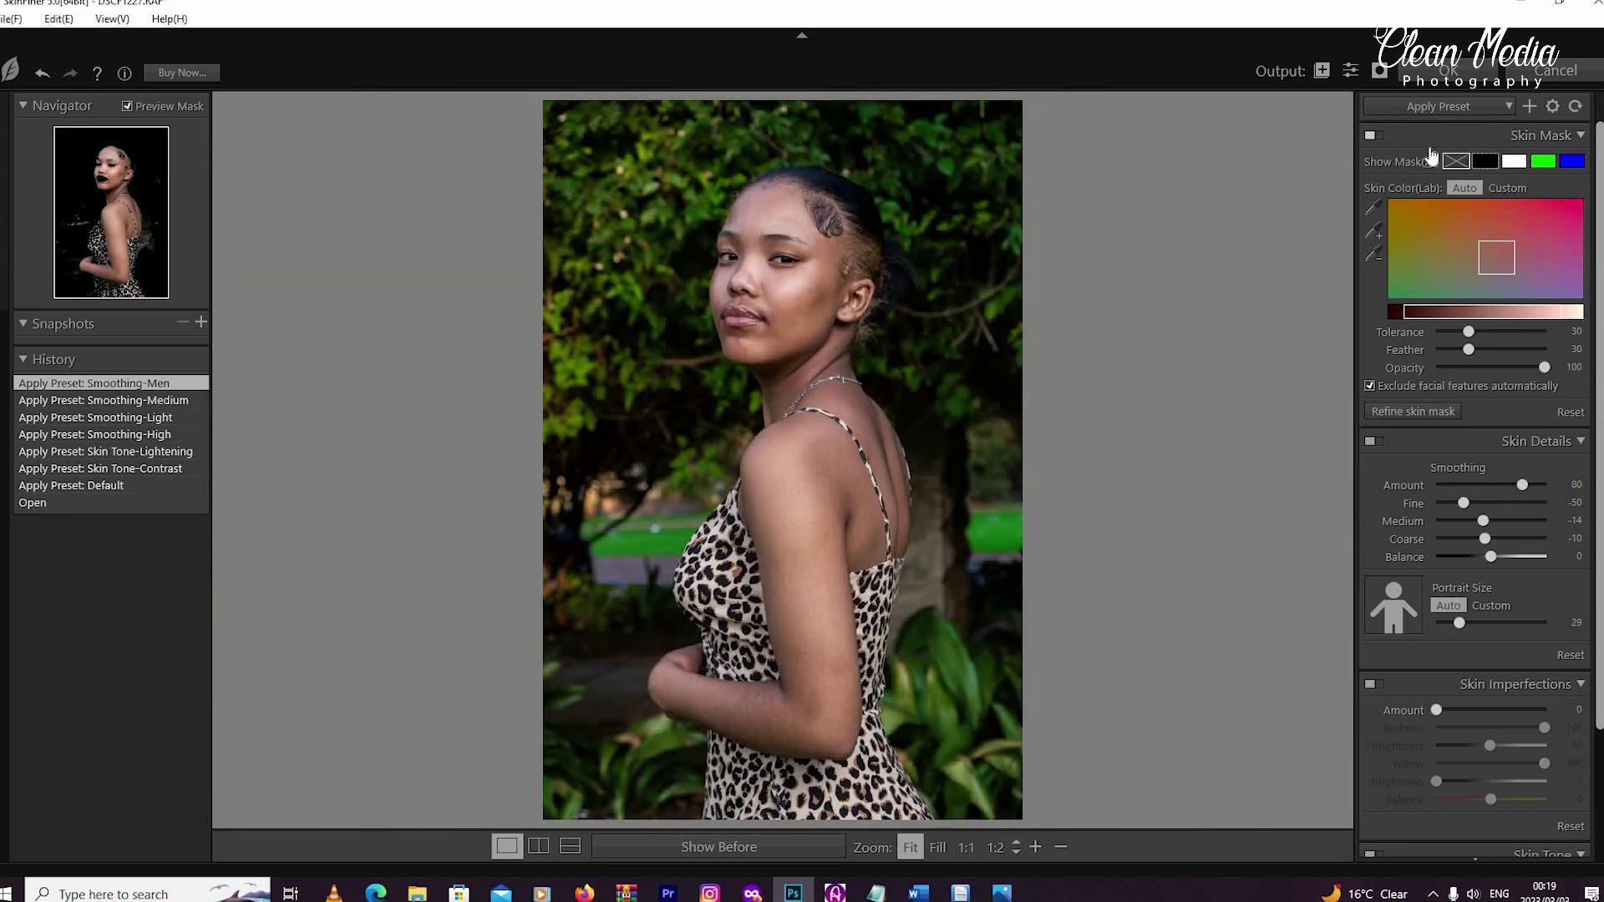
click(1432, 127)
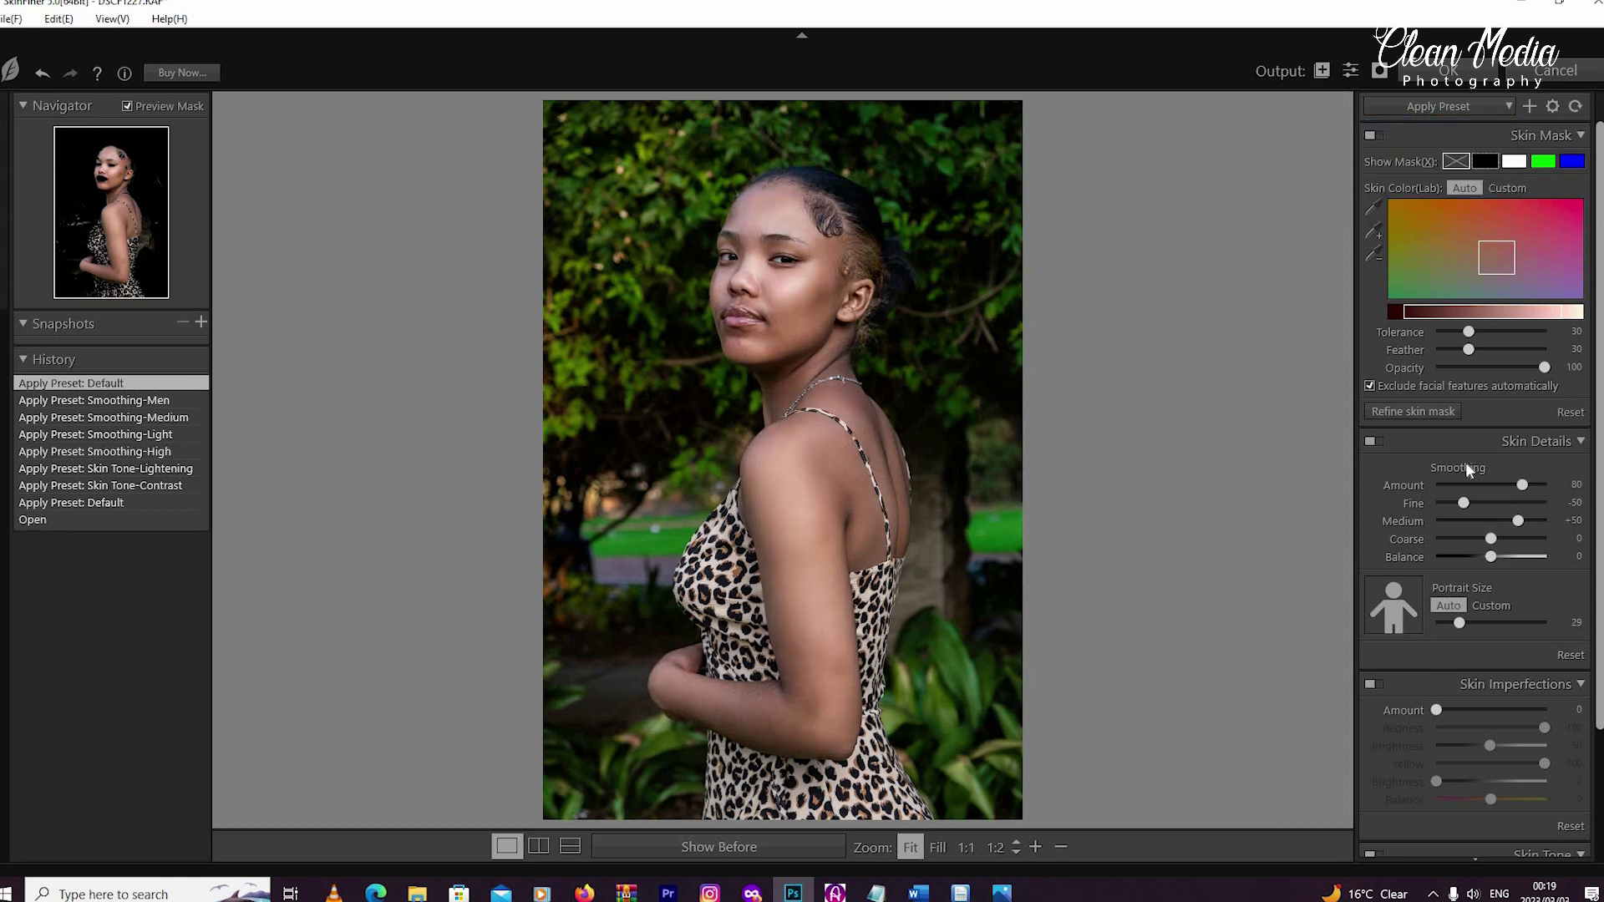
click(790, 280)
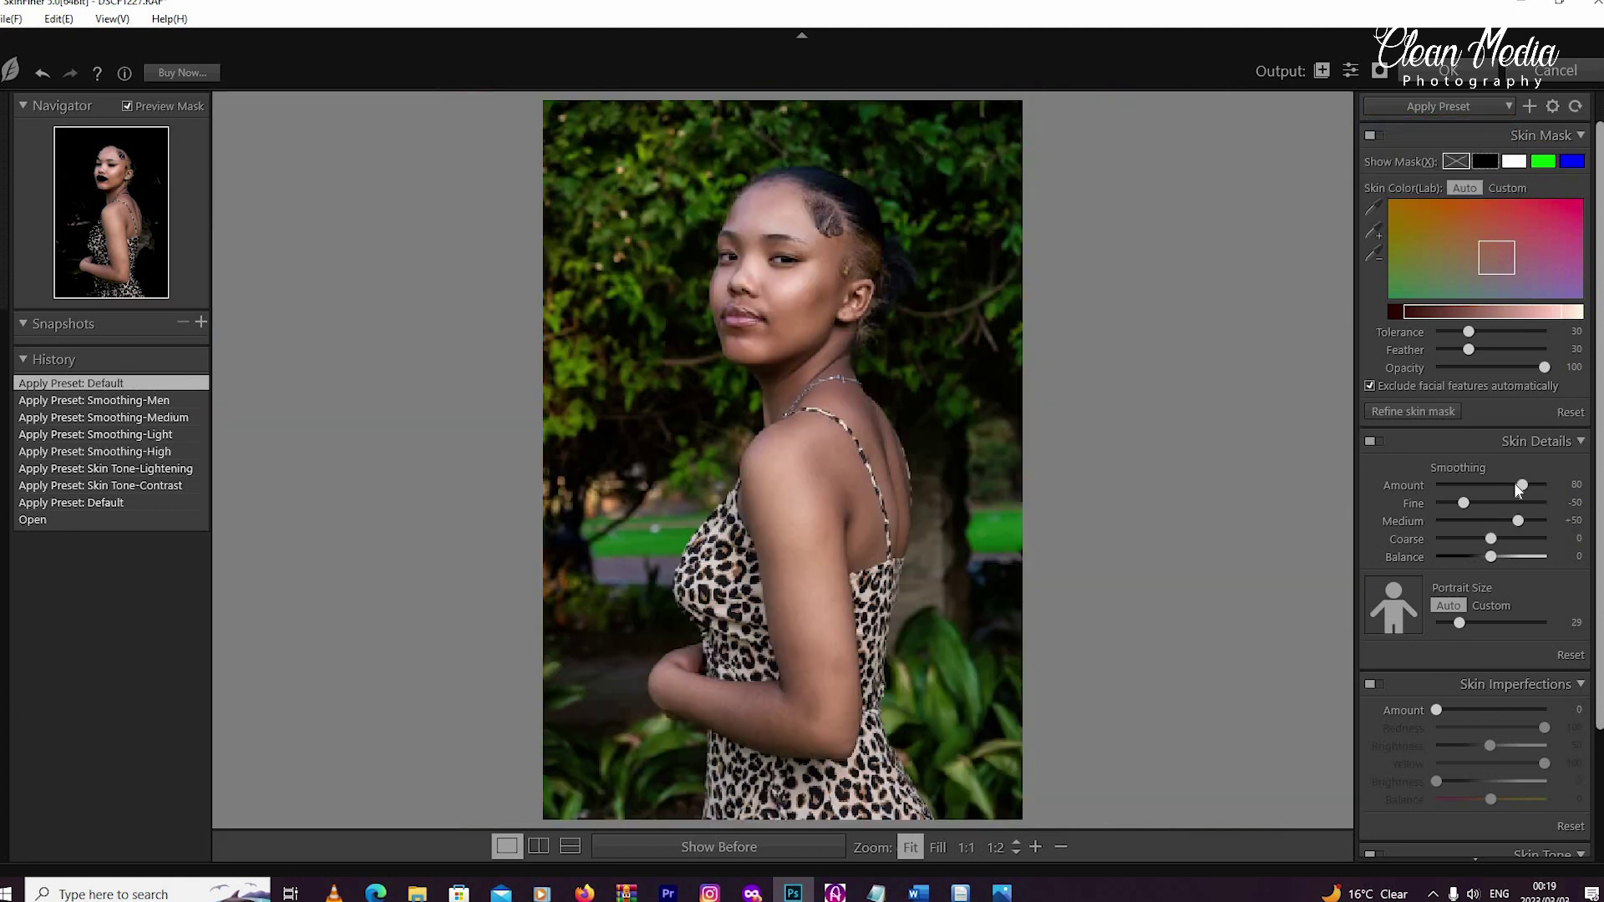
mouse_move(1523, 484)
mouse_down()
mouse_move(1493, 482)
mouse_move(1533, 480)
mouse_up()
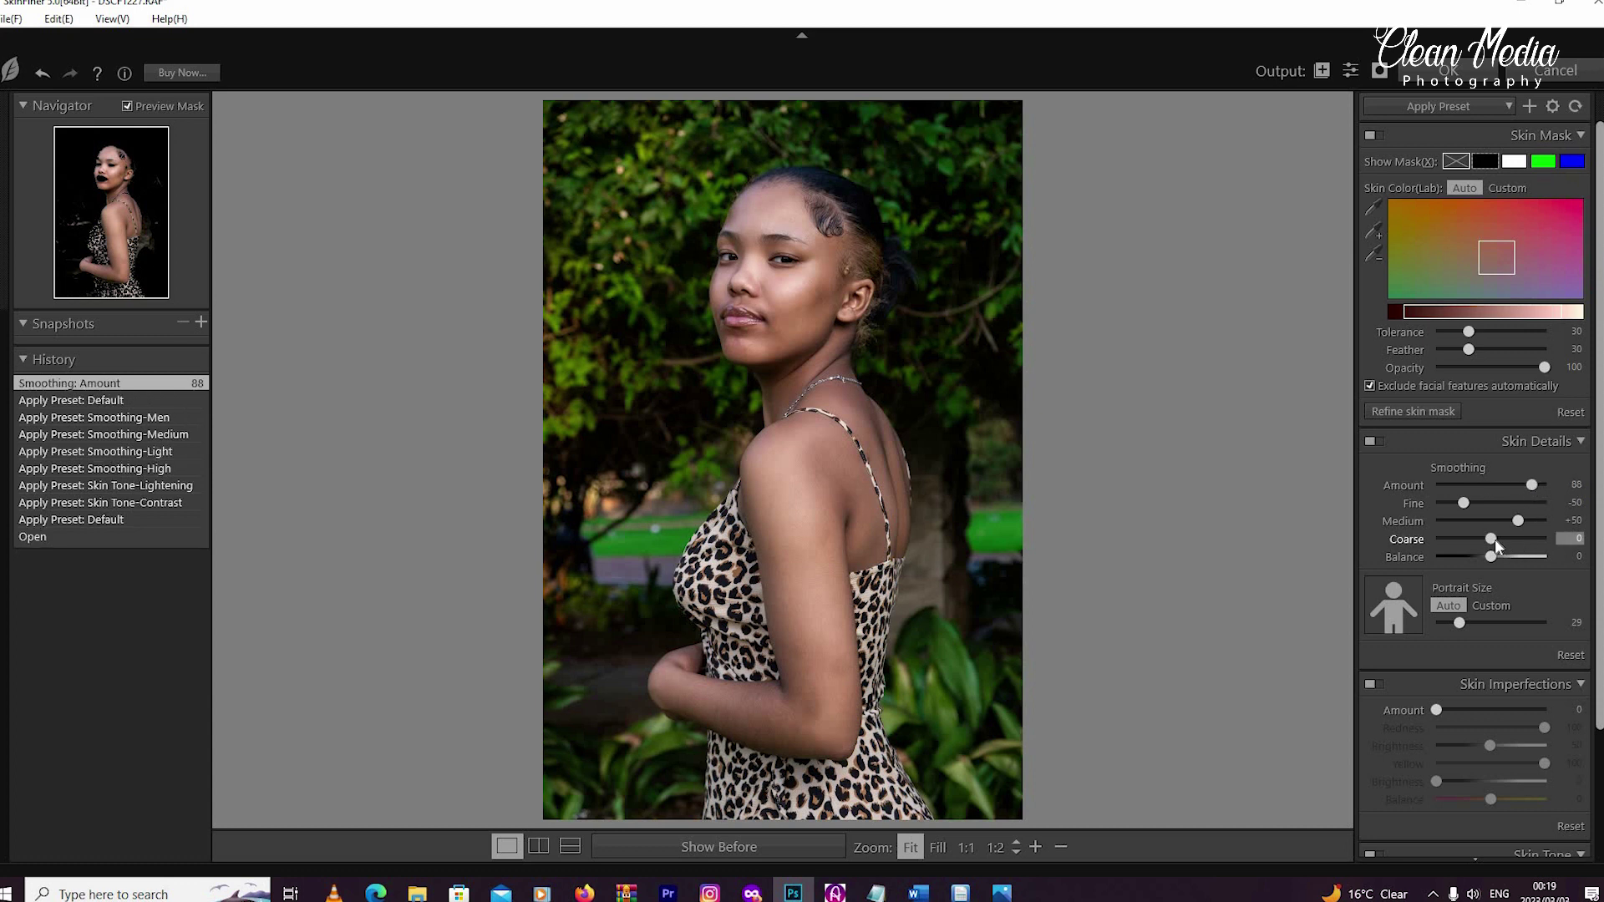
drag(1488, 556, 1482, 556)
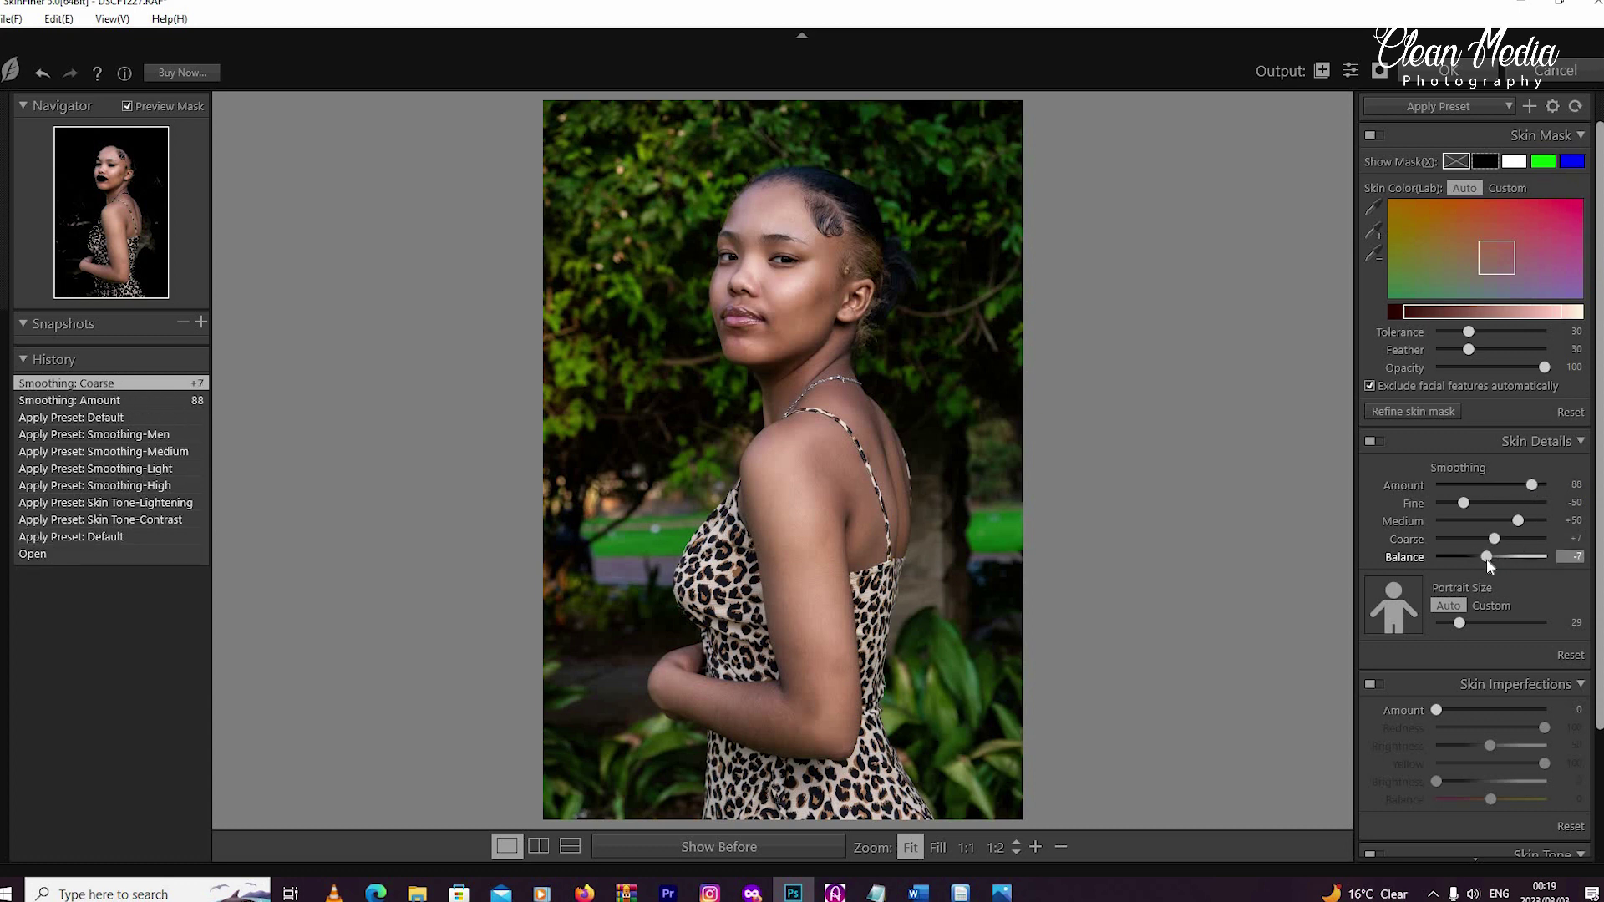
scroll(1512, 476, down, 2)
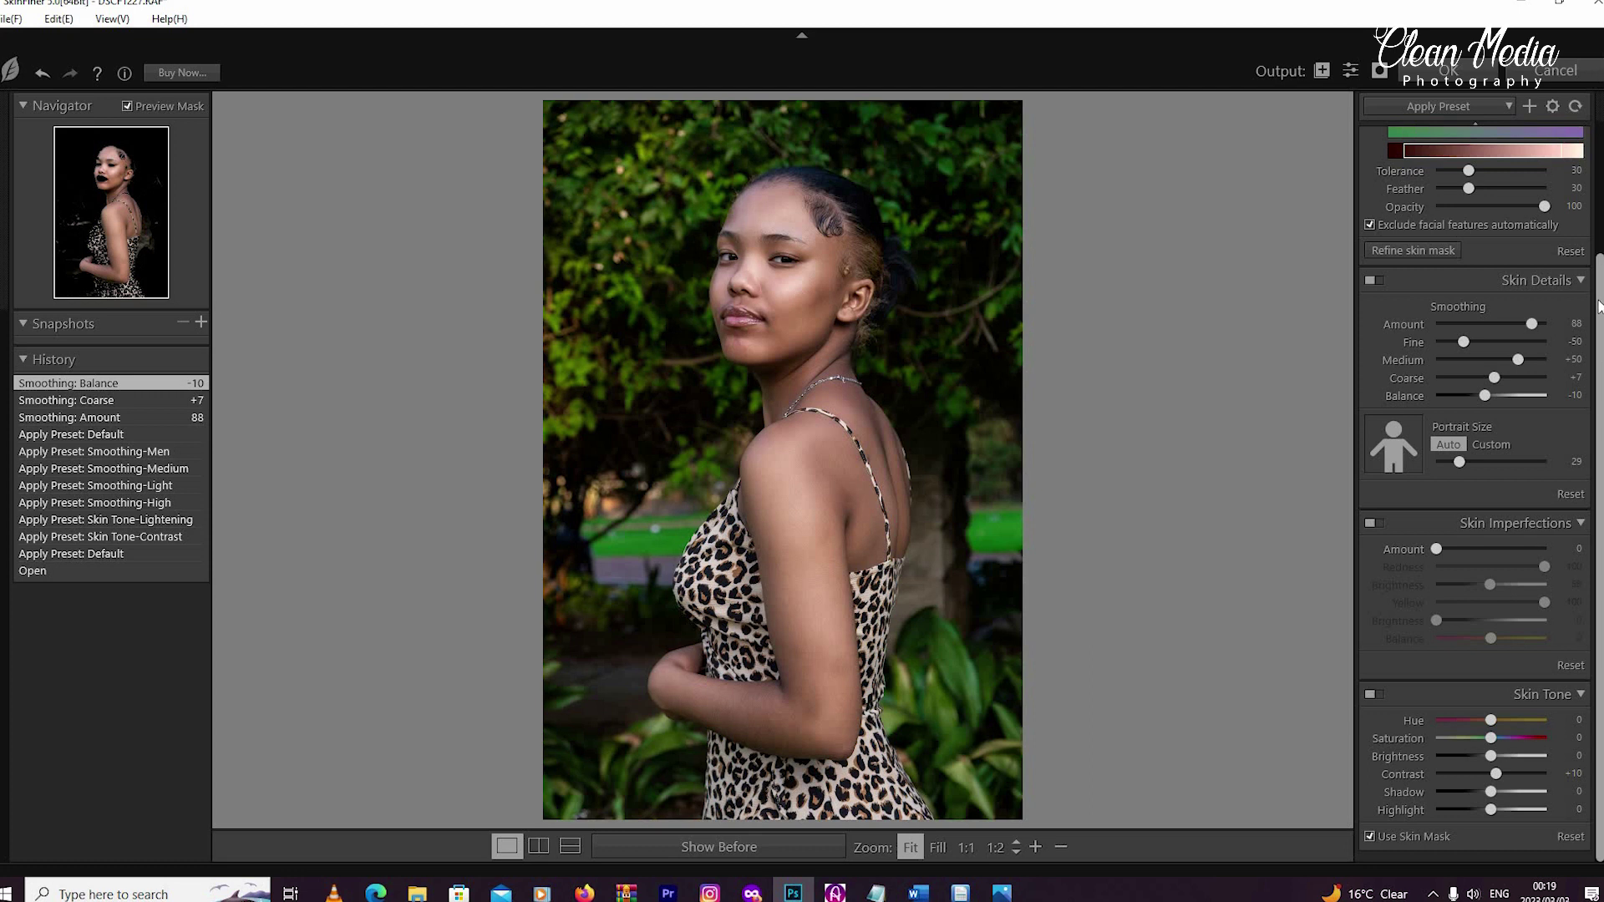
scroll(1599, 307, up, 2)
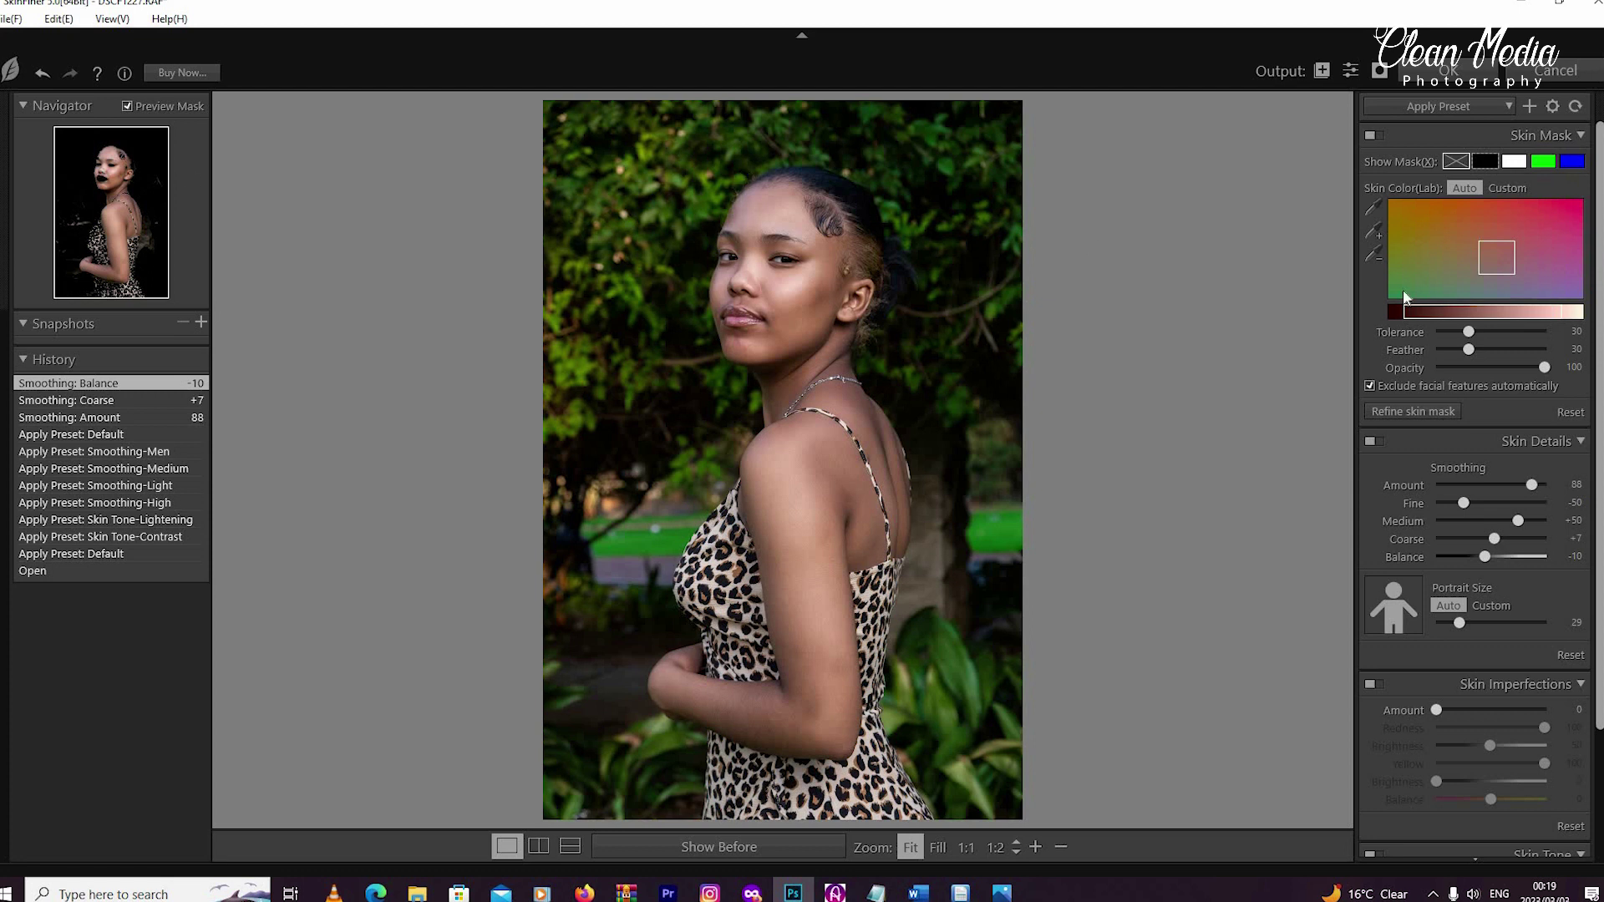
click(1375, 234)
click(768, 431)
click(1372, 238)
Set the skin tone Hue to -10, Saturation +8, Brightness +7, Contrast +19 and Highlight +13, and apply the filter to the photo.
scroll(1568, 722, down, 2)
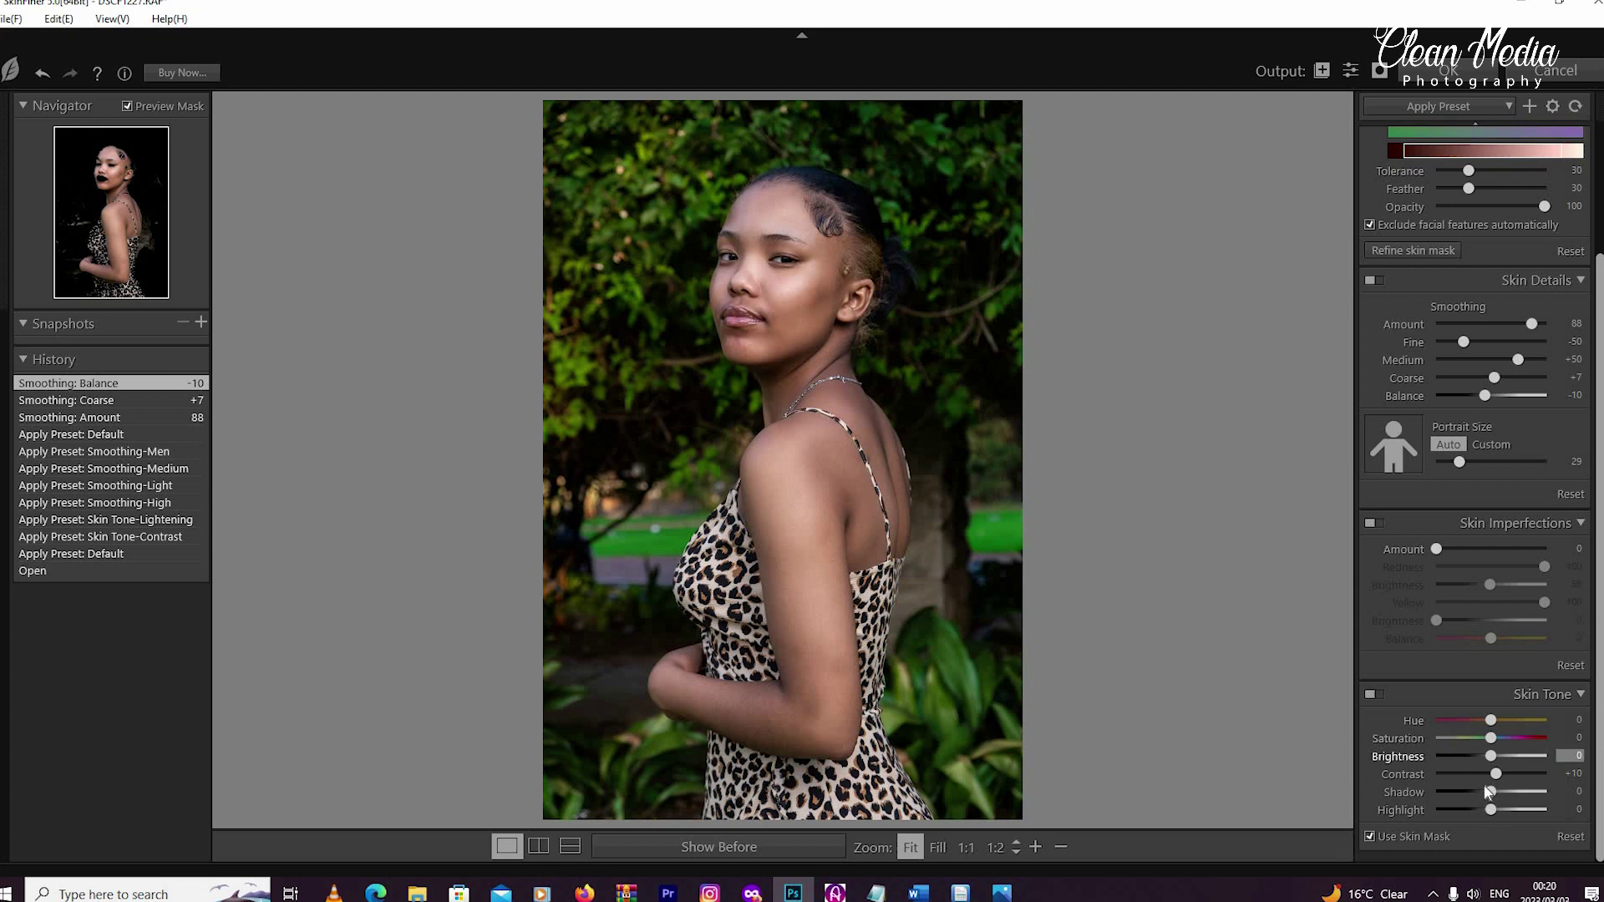
drag(1492, 739, 1497, 811)
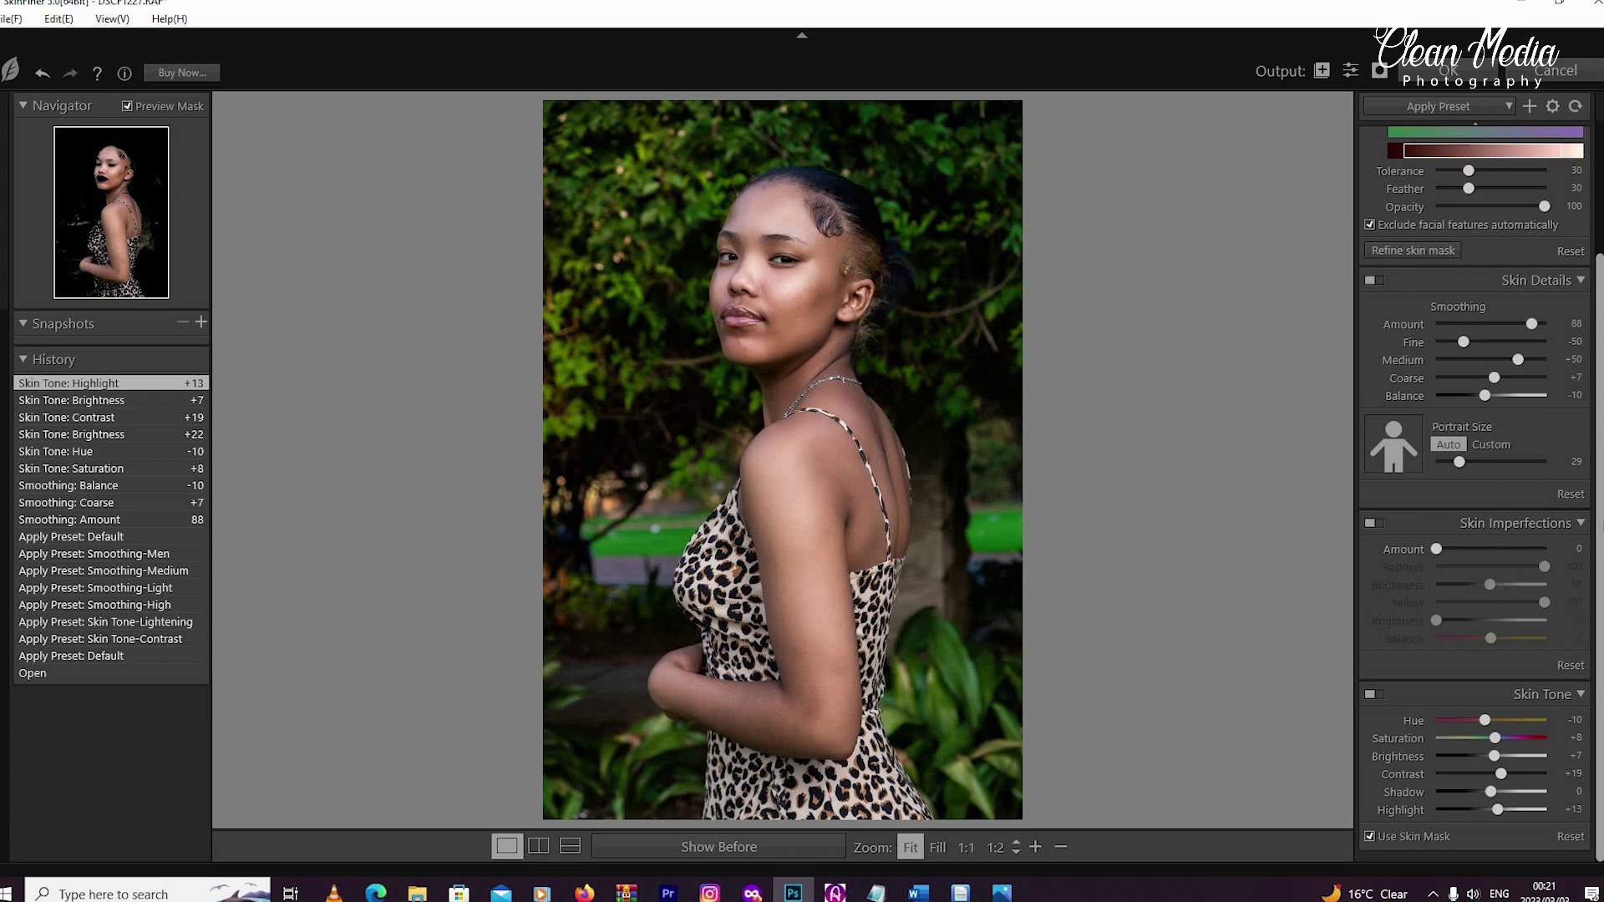
scroll(1601, 468, up, 3)
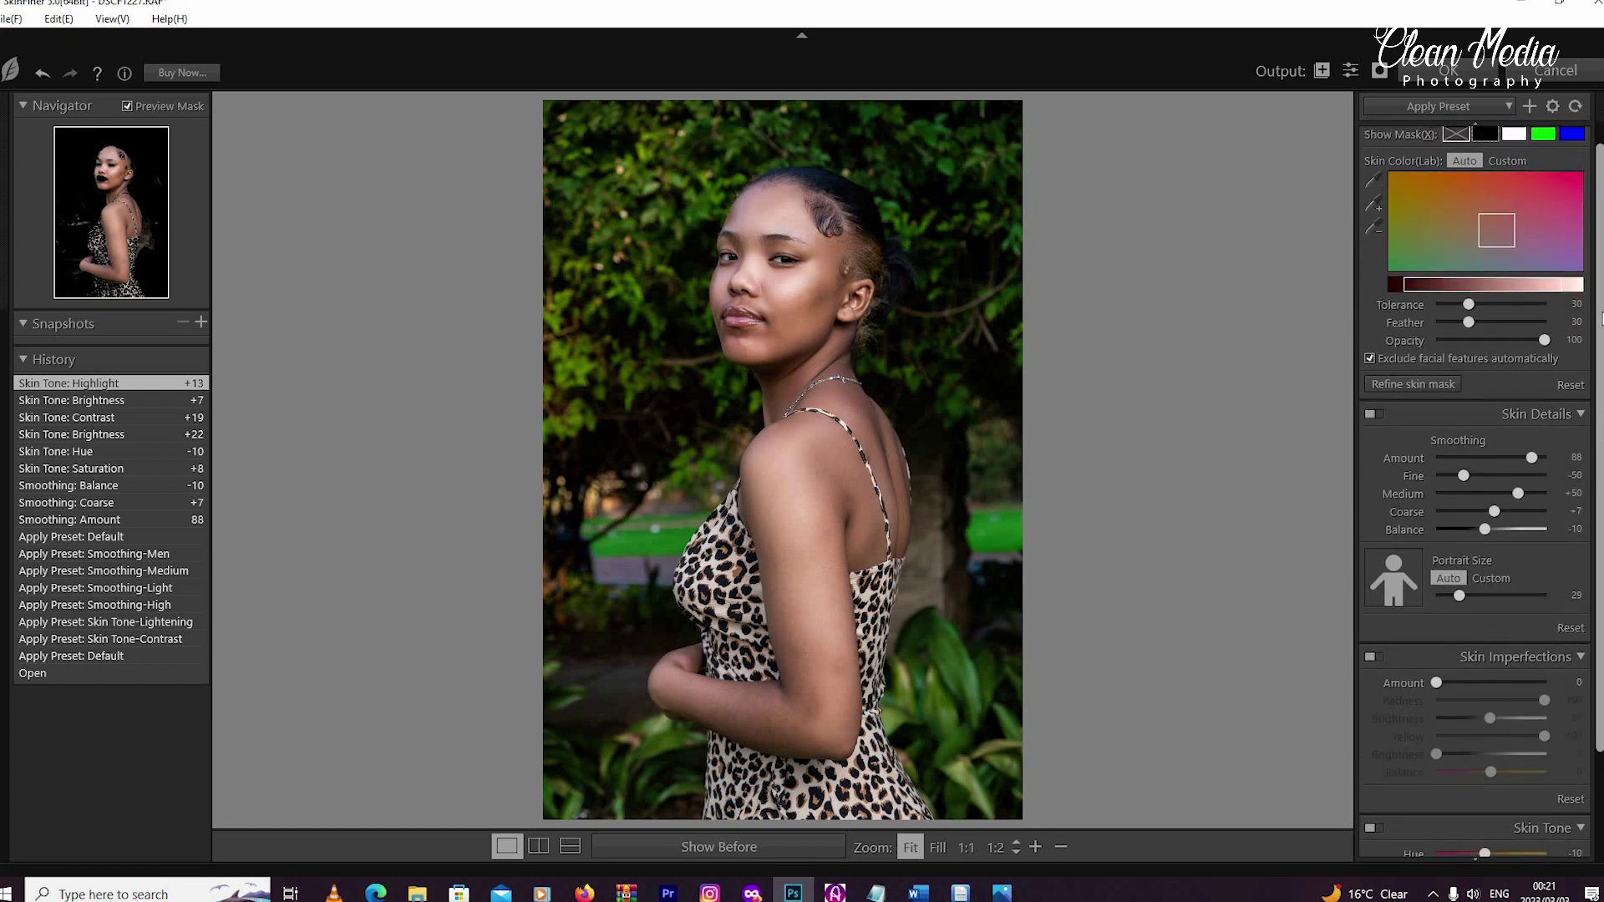
scroll(1602, 317, up, 1)
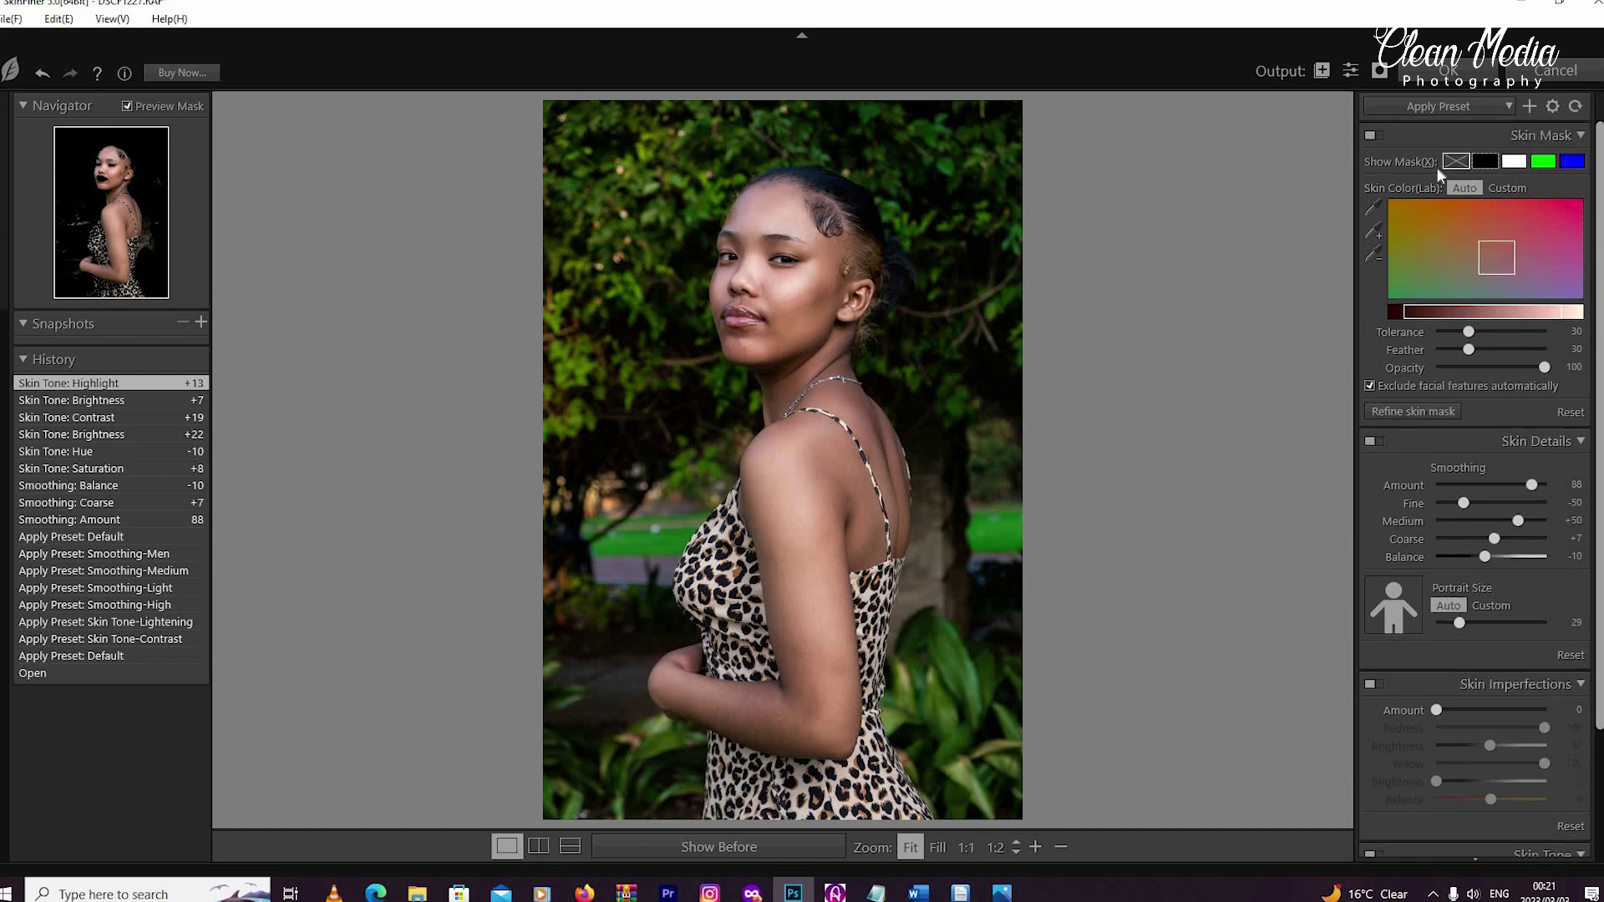
click(1435, 87)
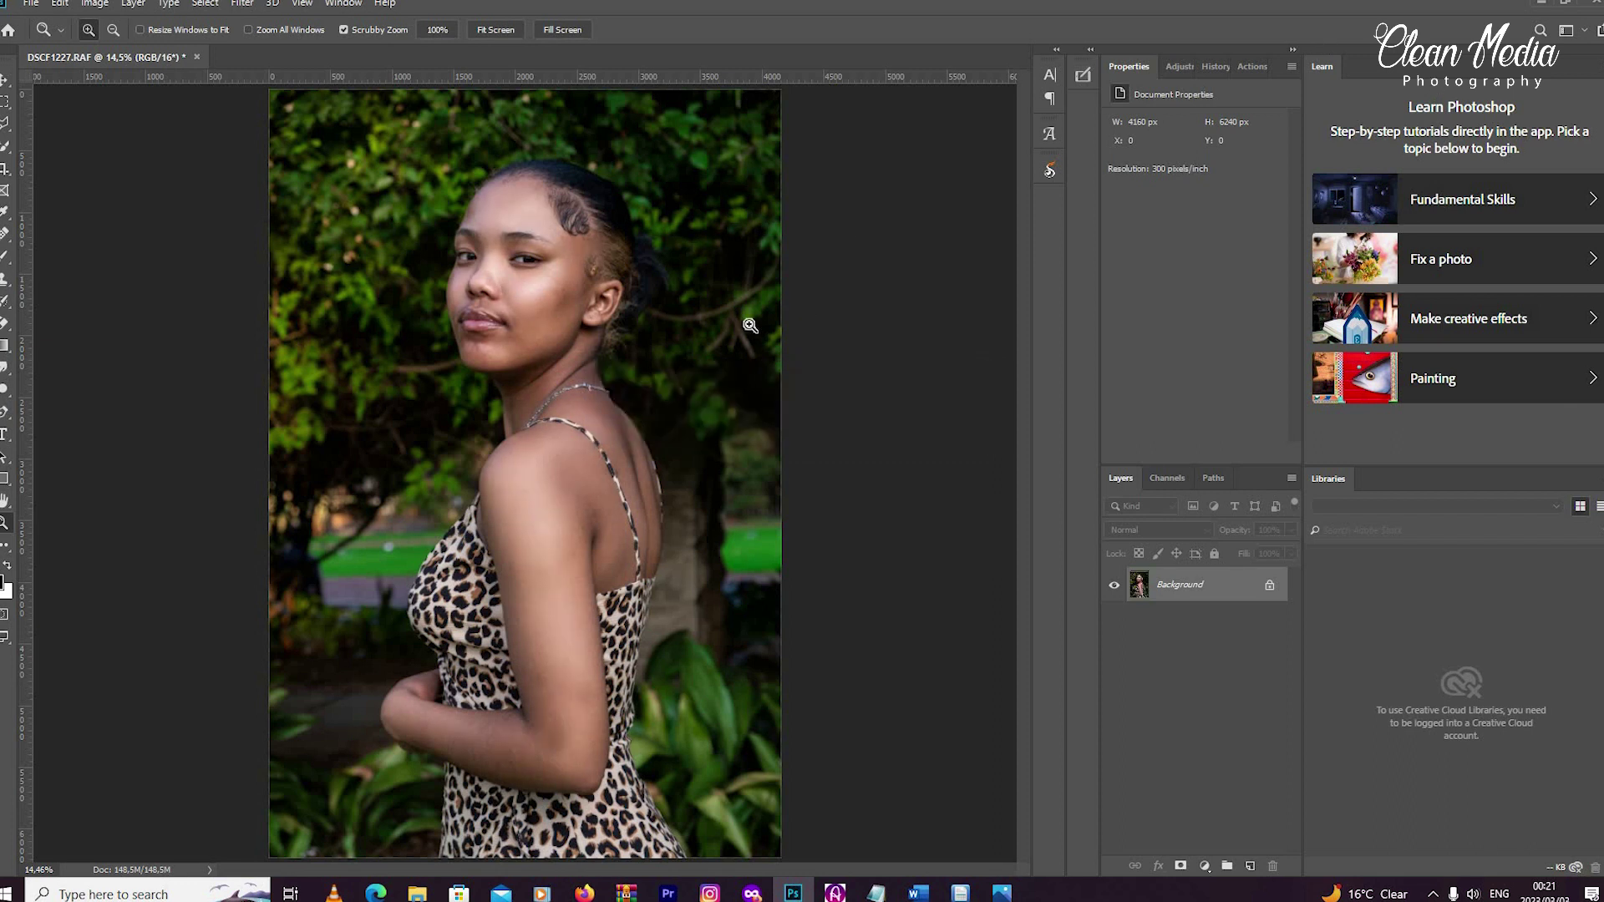
Inspect the smoothed face and shoulder up close, ending with the whole photo fitted on screen.
click(588, 302)
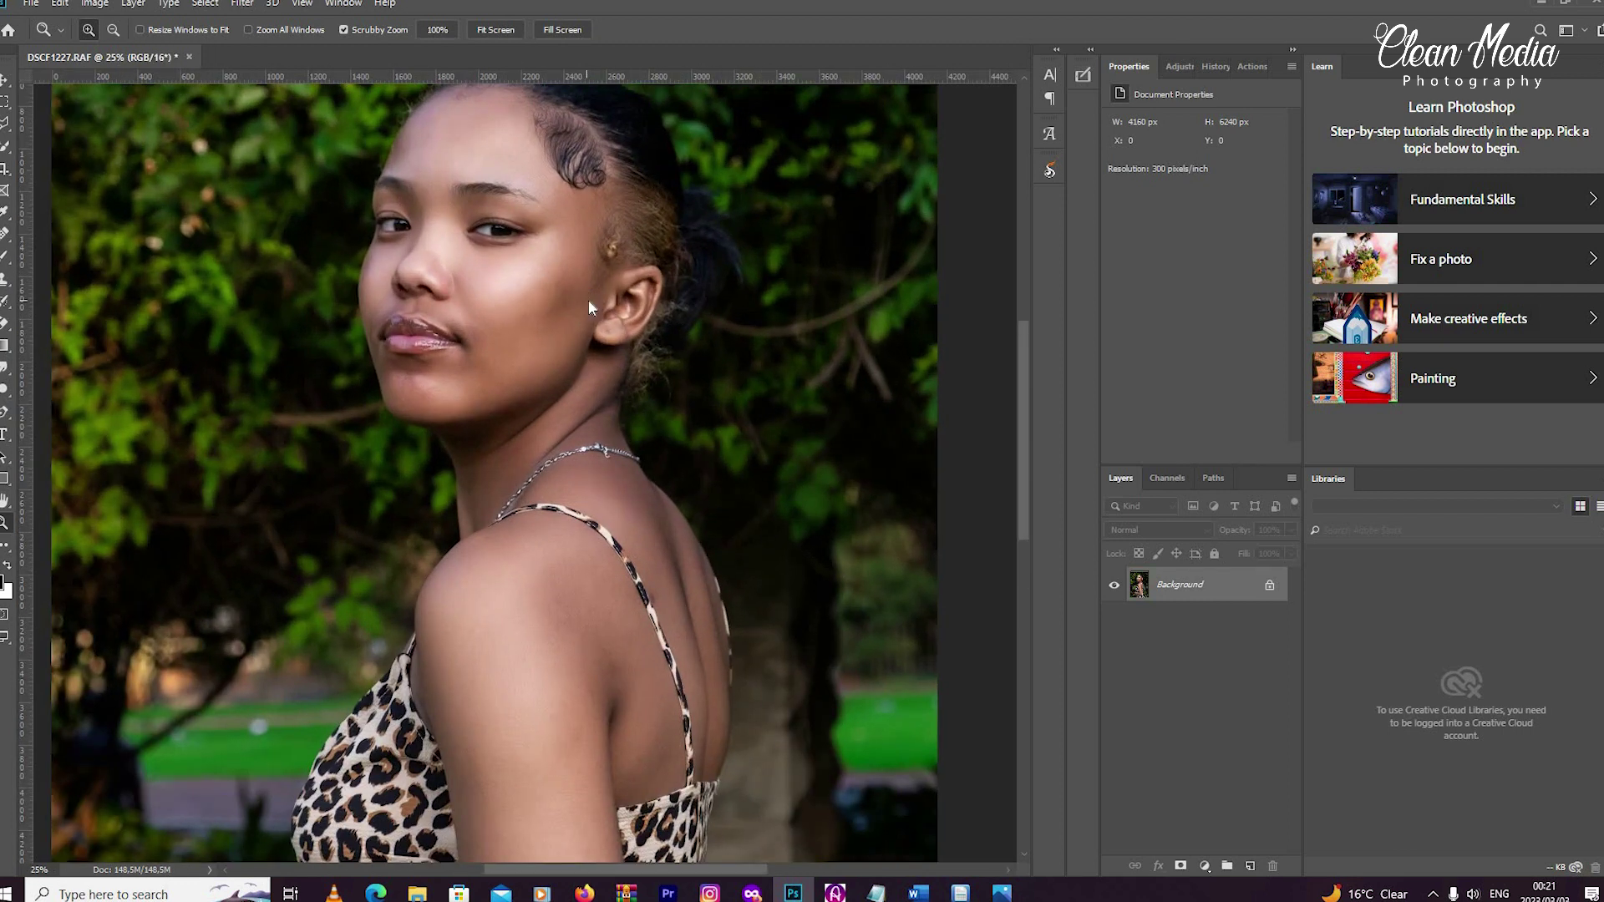
right_click(587, 302)
click(610, 311)
click(542, 264)
click(541, 264)
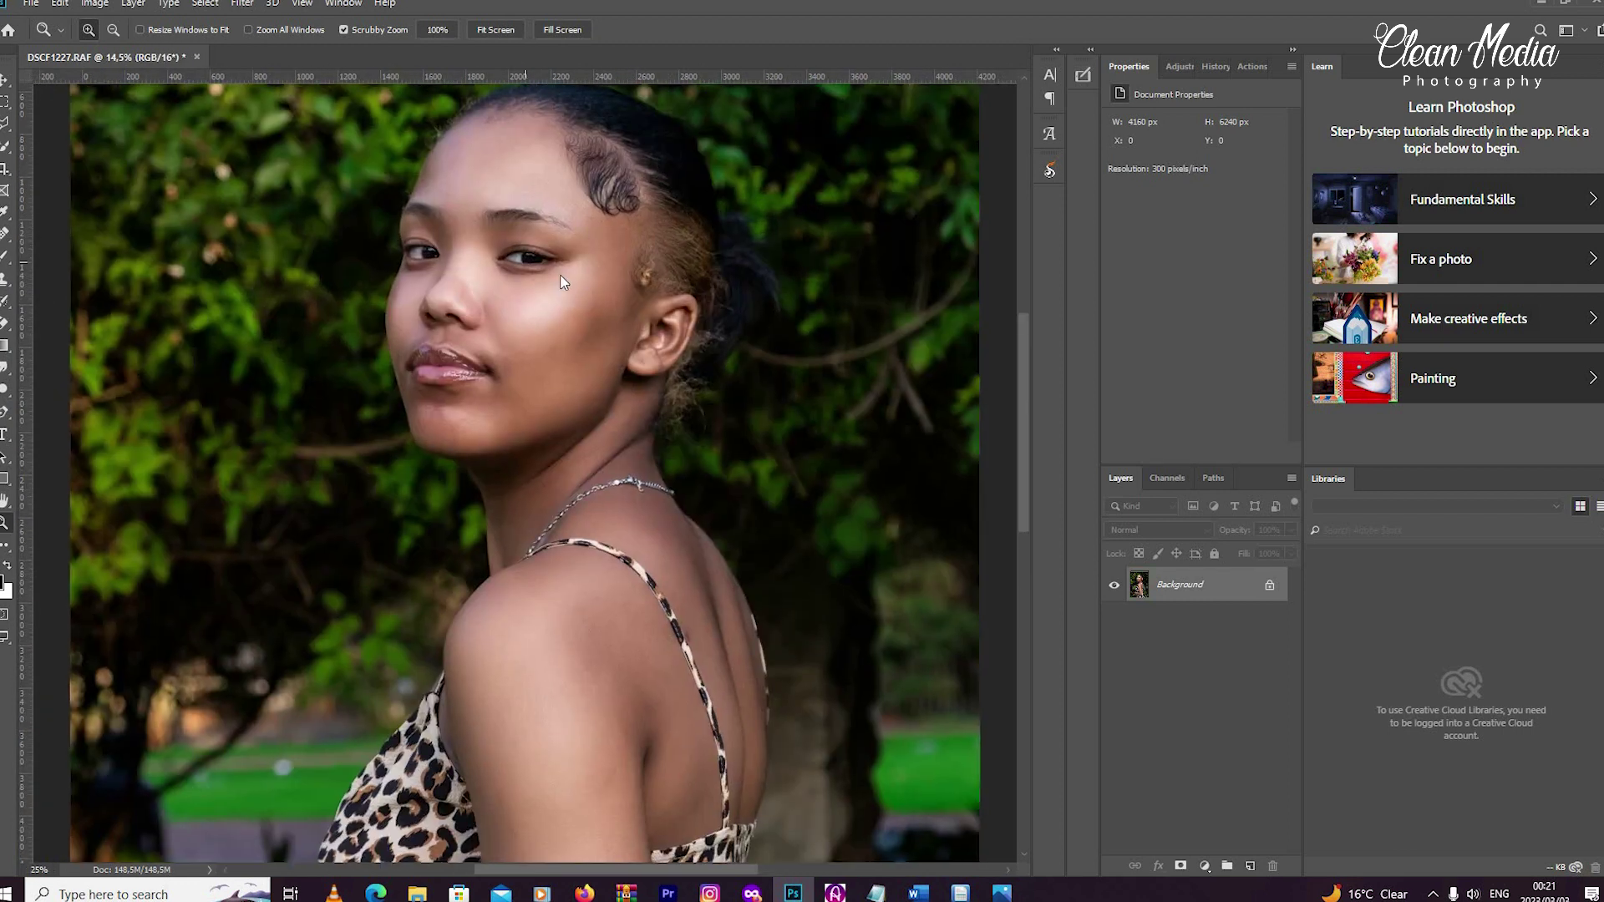
click(541, 264)
right_click(542, 264)
click(561, 277)
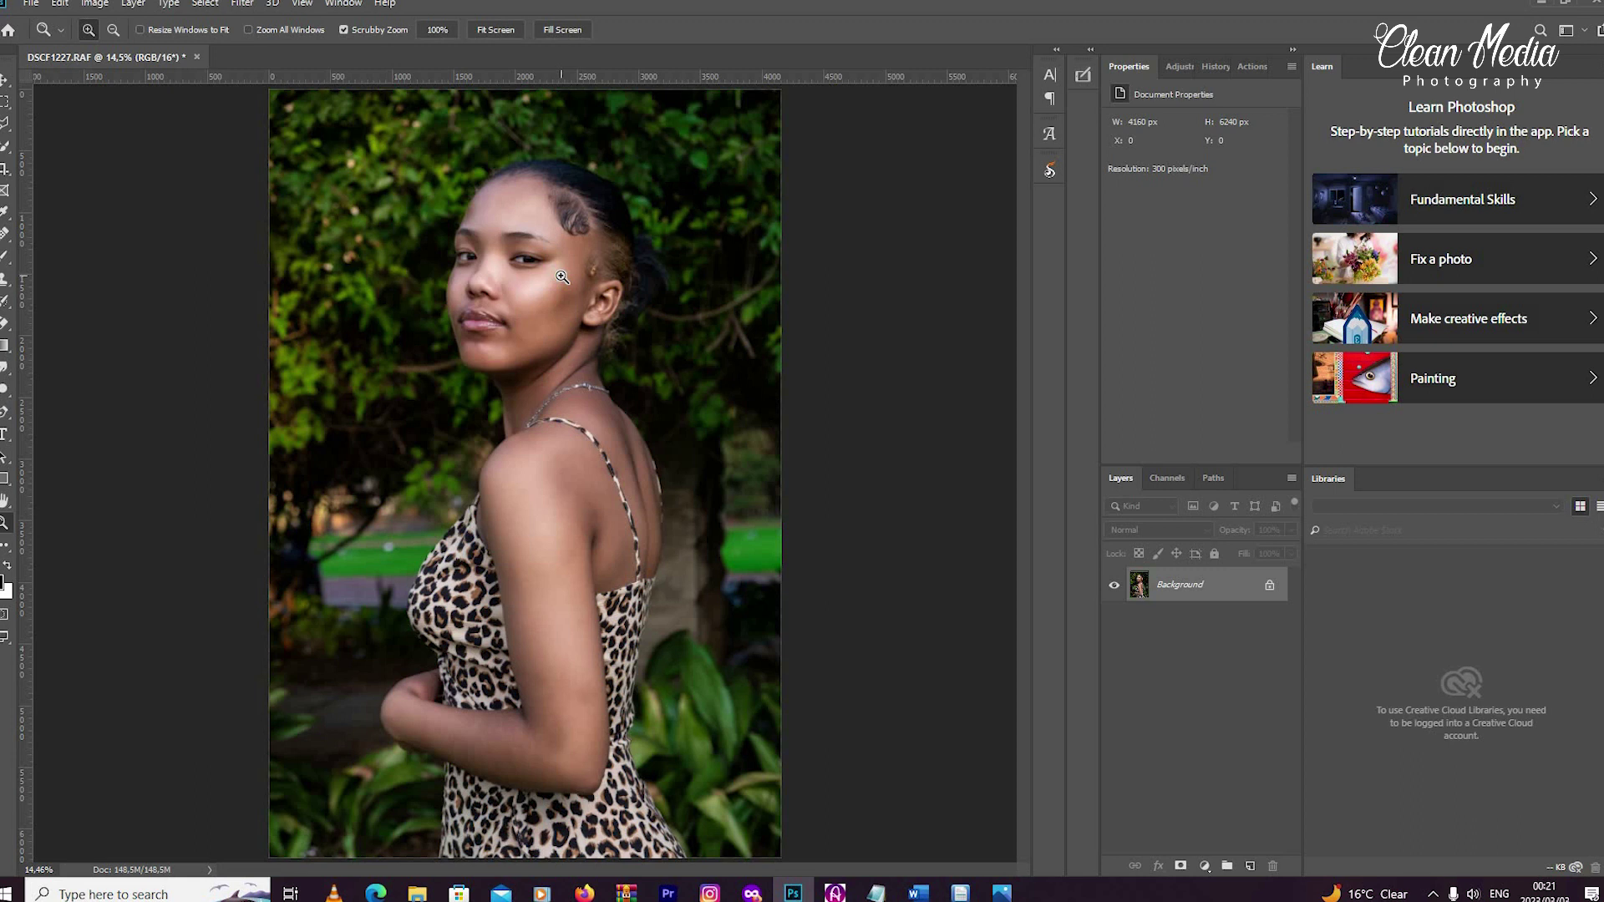